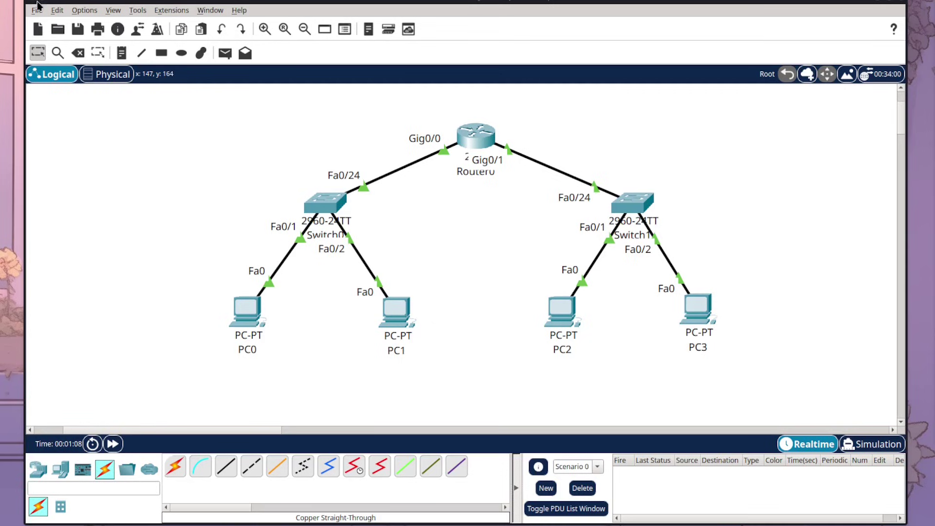
Start a new blank workspace from the New toolbar button.
{"action": "left_click", "coordinate": [38, 29]}
Discard the old network unsaved and place a 2911 router, Router0, near the top.
{"action": "left_click", "coordinate": [520, 263]}
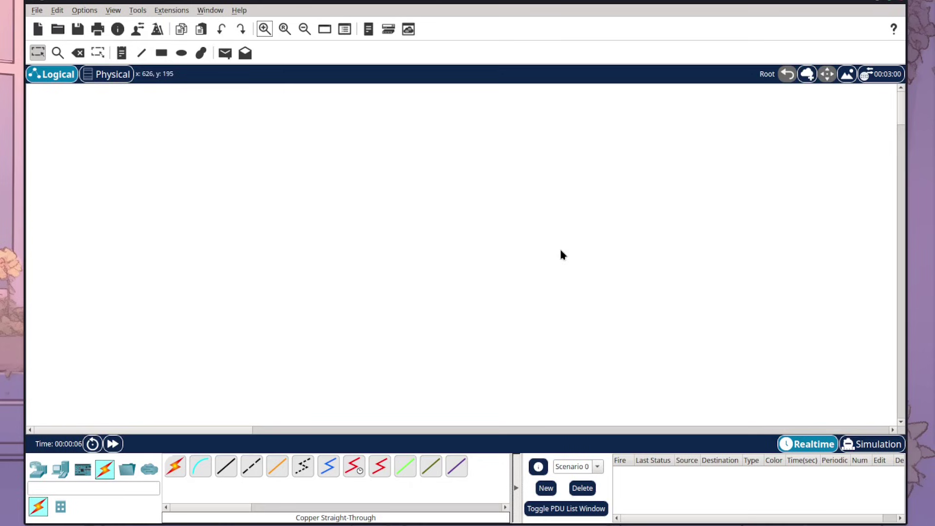
{"action": "left_click", "coordinate": [39, 469]}
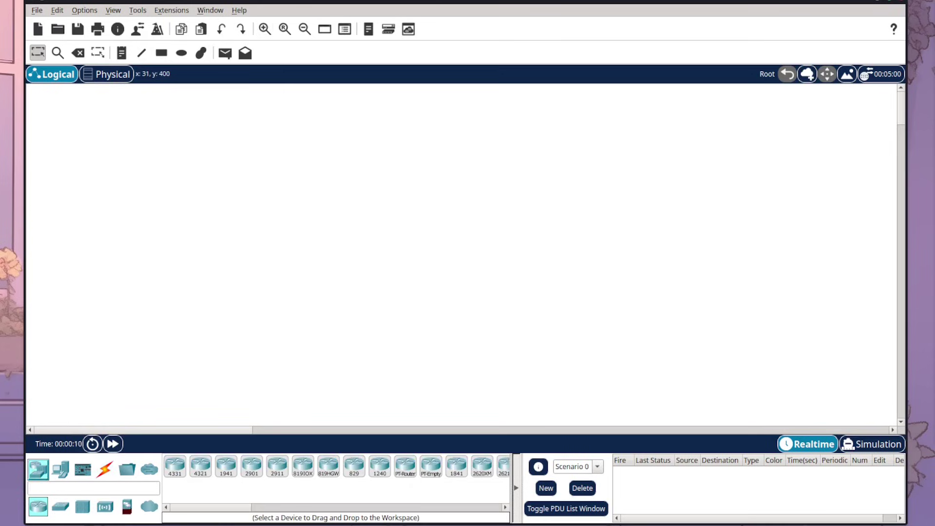
{"action": "left_click", "coordinate": [277, 467]}
{"action": "left_click", "coordinate": [475, 136]}
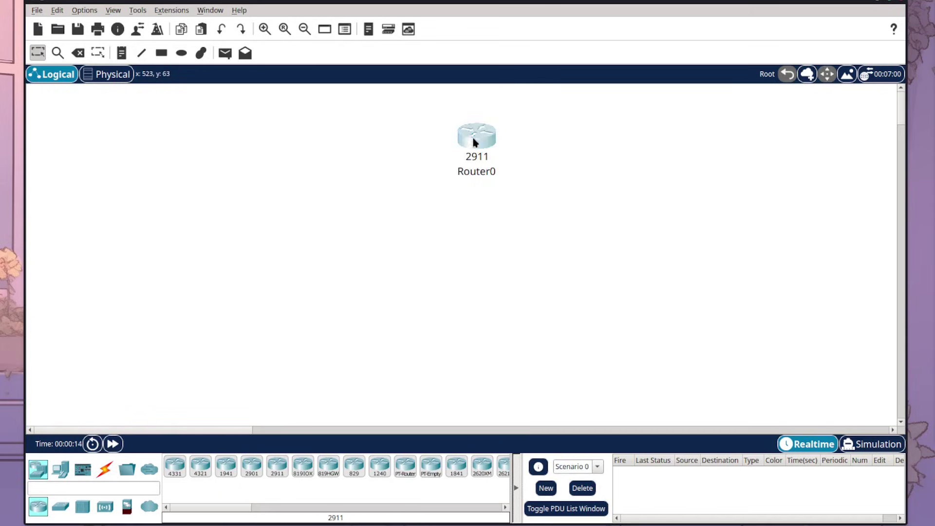
{"action": "left_click_drag", "start_coordinate": [475, 137], "coordinate": [475, 122]}
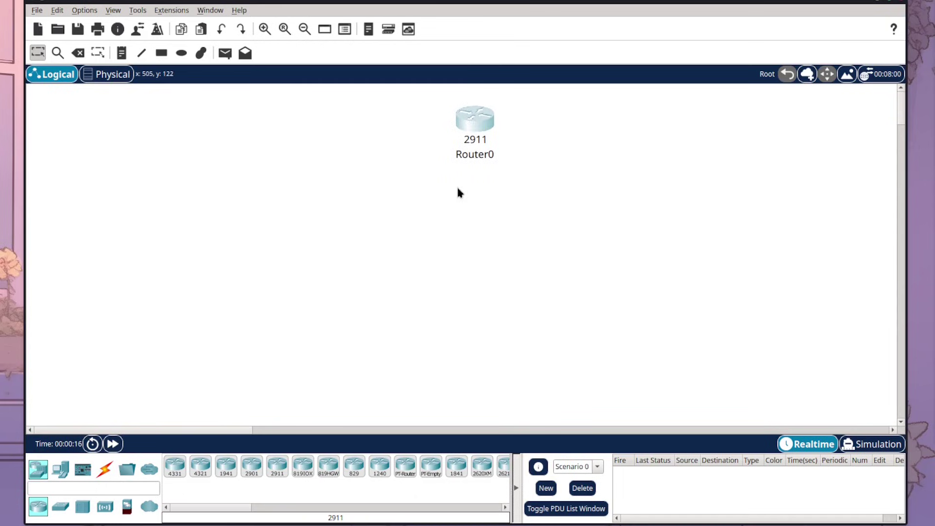
Place two 2960 switches below the router, Switch0 on the left and Switch1 on the right.
{"action": "left_click", "coordinate": [61, 507]}
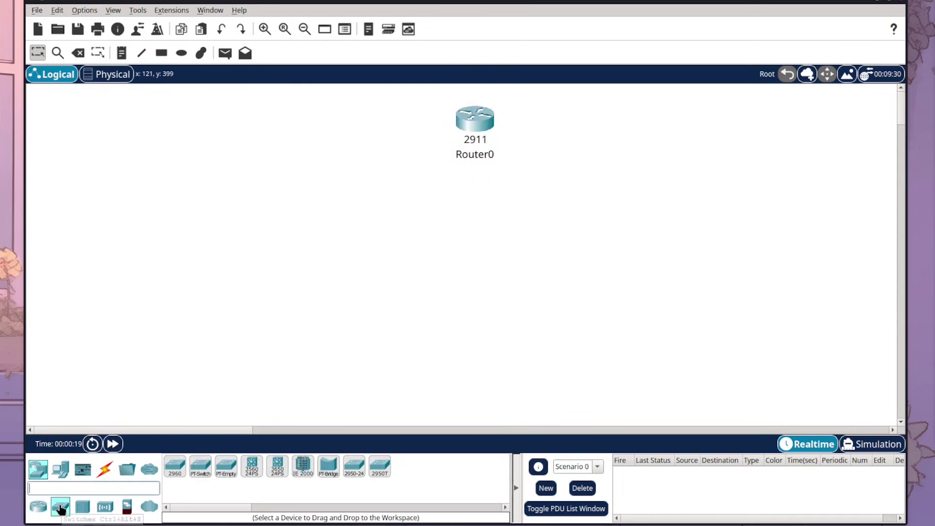
{"action": "left_click", "coordinate": [174, 472]}
{"action": "left_click", "coordinate": [315, 200]}
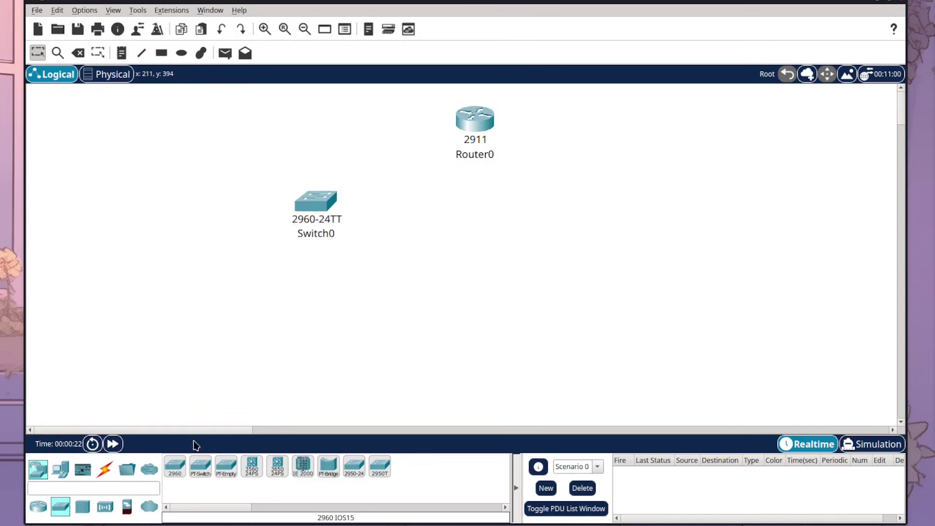
{"action": "left_click", "coordinate": [175, 467]}
{"action": "left_click", "coordinate": [609, 201]}
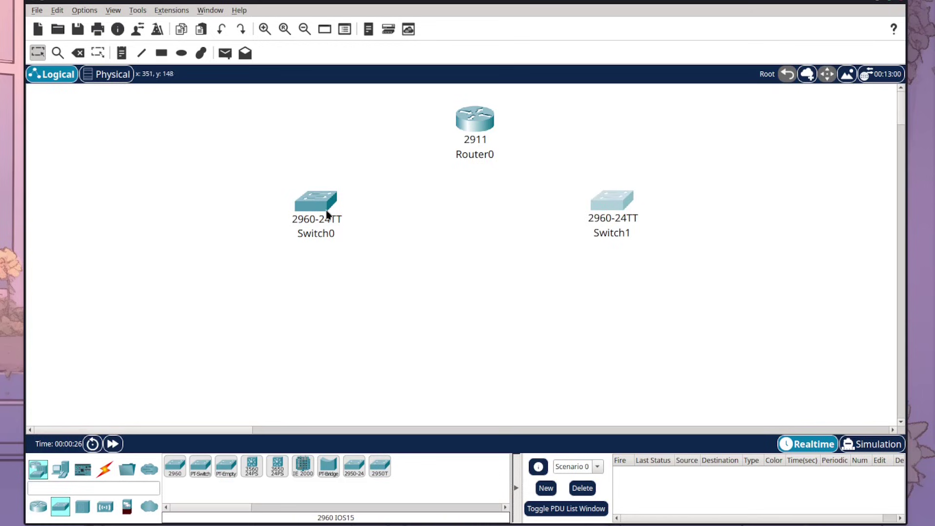
{"action": "left_click_drag", "start_coordinate": [323, 213], "coordinate": [334, 212]}
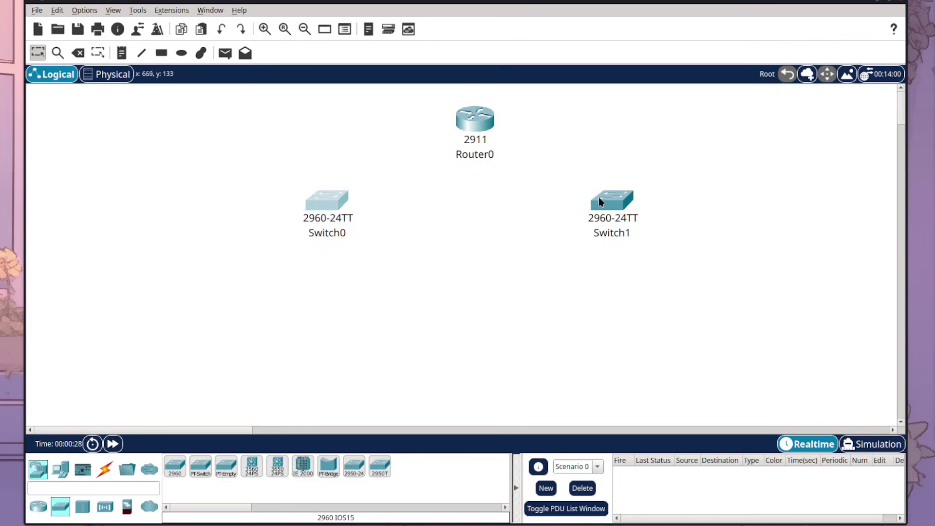
{"action": "left_click_drag", "start_coordinate": [600, 200], "coordinate": [618, 197]}
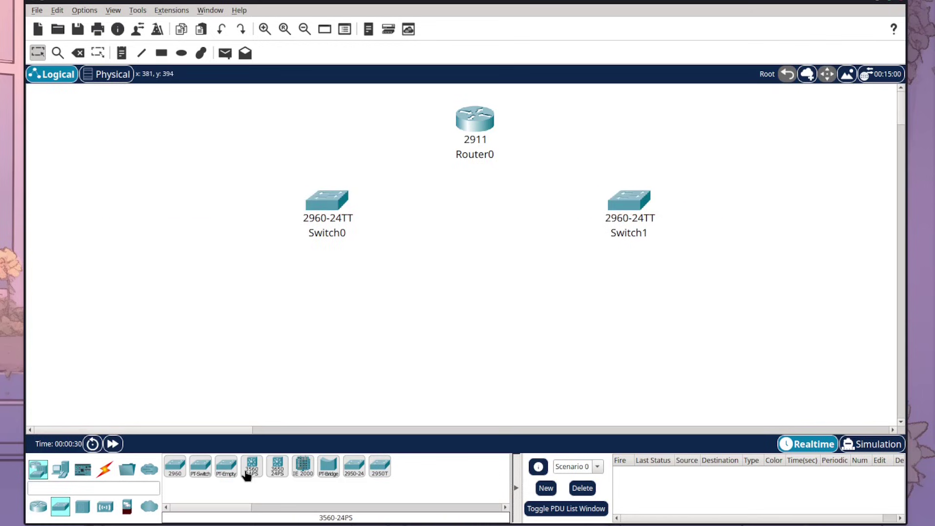
Place four generic PCs, PC0 and PC1 under Switch0, PC2 and PC3 under Switch1.
{"action": "left_click", "coordinate": [60, 470]}
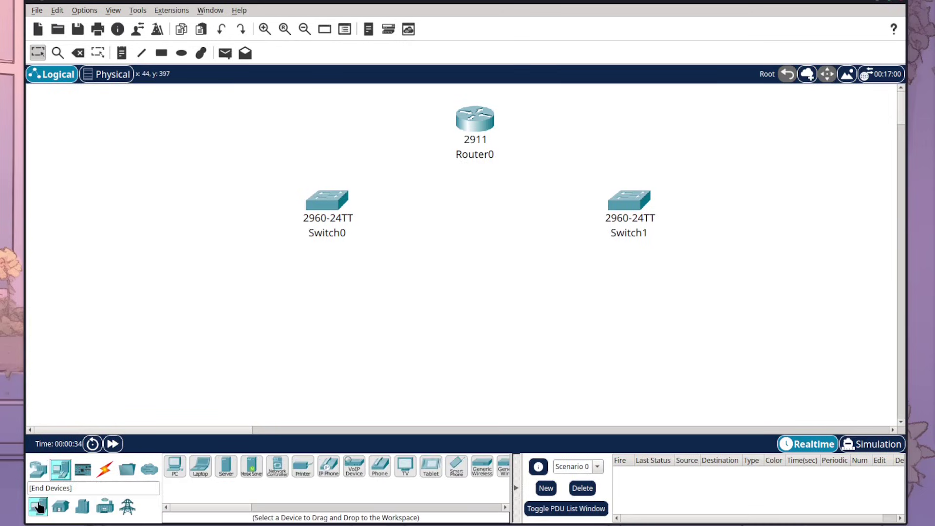
{"action": "left_click", "coordinate": [174, 467]}
{"action": "left_click", "coordinate": [226, 299]}
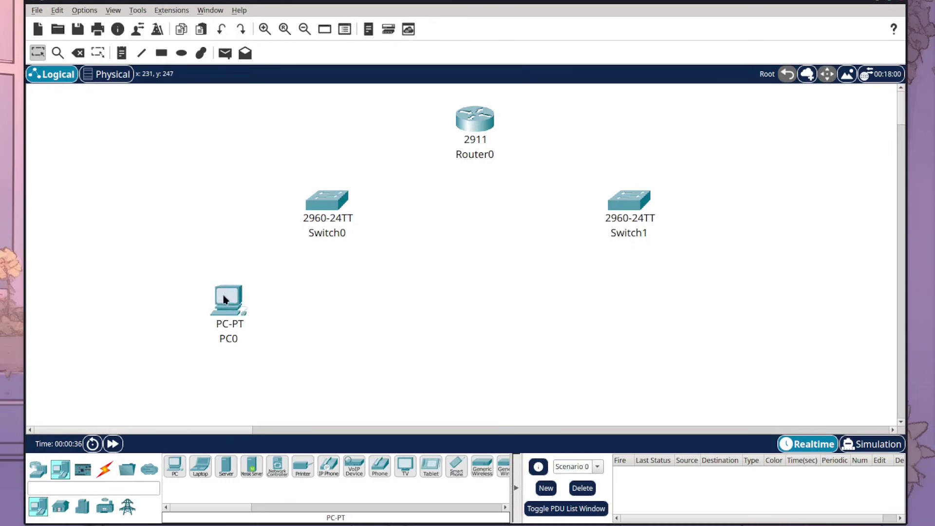
{"action": "left_click", "coordinate": [175, 465]}
{"action": "left_click", "coordinate": [366, 290]}
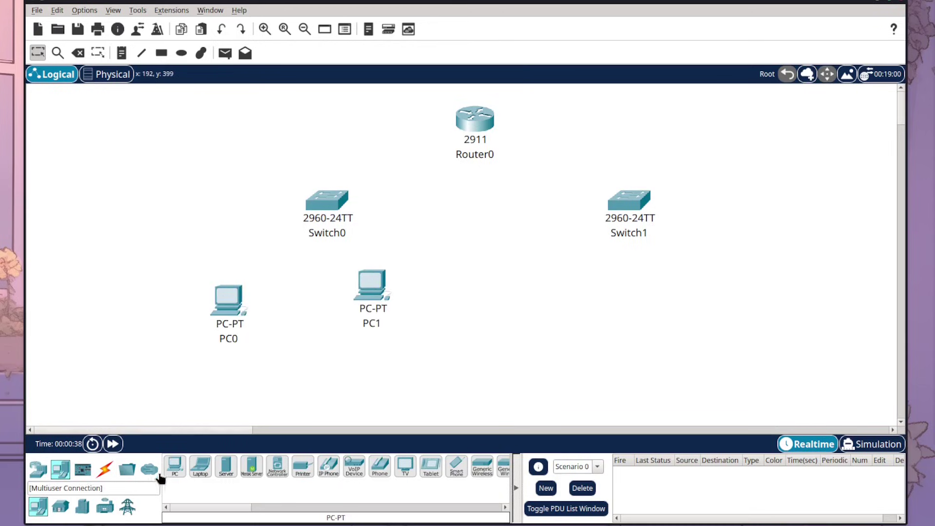
{"action": "left_click", "coordinate": [175, 467]}
{"action": "left_click", "coordinate": [556, 293]}
{"action": "left_click", "coordinate": [174, 467]}
{"action": "left_click", "coordinate": [653, 290]}
Arrange PC0 through PC3 into an evenly spaced row beneath the switches.
{"action": "left_click_drag", "start_coordinate": [369, 284], "coordinate": [394, 298]}
{"action": "left_click_drag", "start_coordinate": [221, 301], "coordinate": [233, 302]}
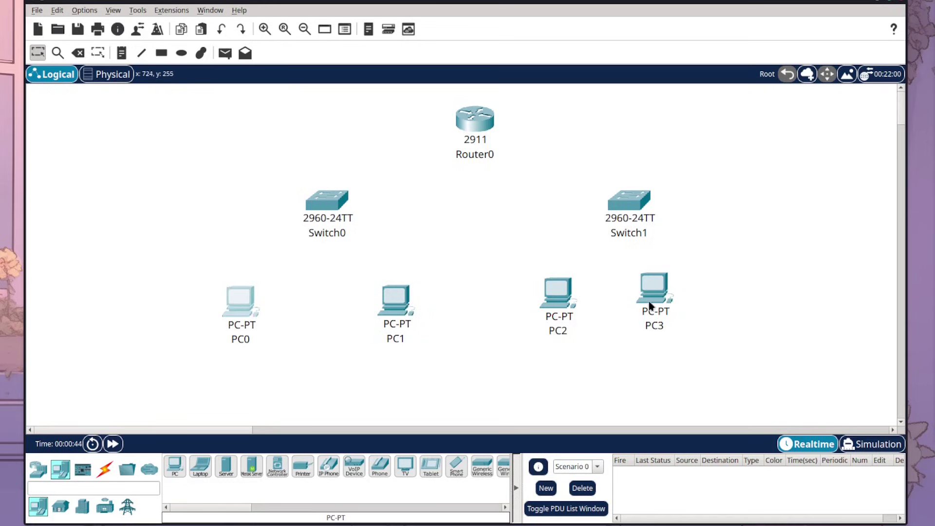
{"action": "left_click_drag", "start_coordinate": [653, 306], "coordinate": [710, 310]}
{"action": "left_click_drag", "start_coordinate": [556, 291], "coordinate": [547, 286]}
{"action": "left_click_drag", "start_coordinate": [721, 312], "coordinate": [725, 324]}
{"action": "left_click", "coordinate": [726, 322]}
{"action": "left_click", "coordinate": [420, 413]}
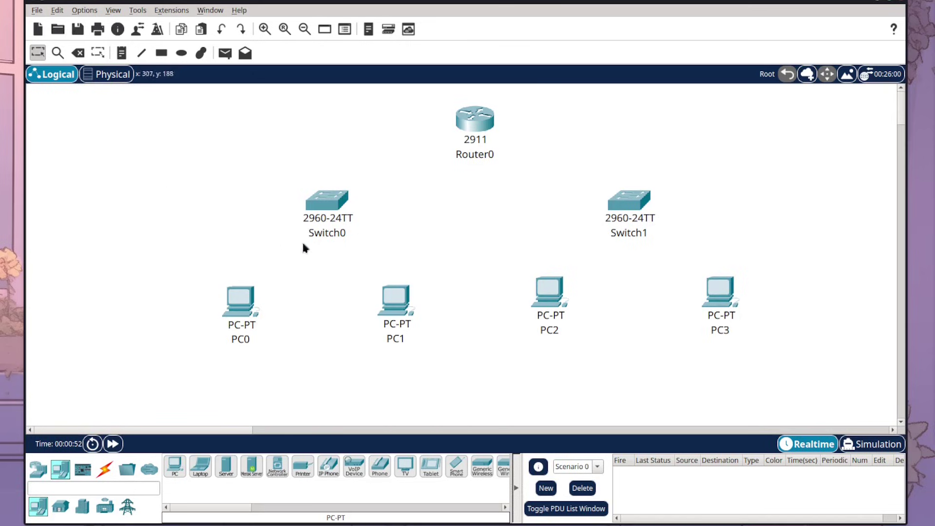
Cable PC0 and PC1 FastEthernet0 to Switch0 Fa0/1 and Fa0/2 with straight-through copper.
{"action": "left_click", "coordinate": [106, 474]}
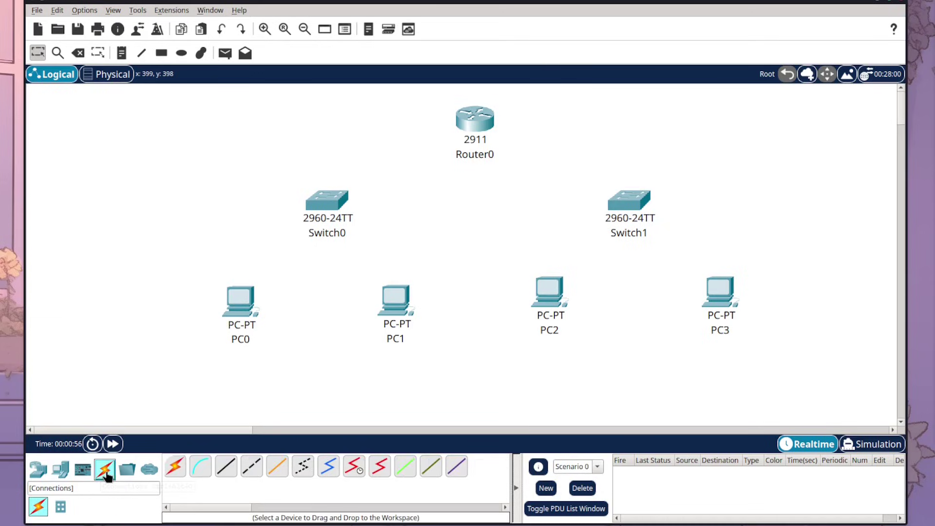
{"action": "left_click", "coordinate": [232, 473]}
{"action": "left_click", "coordinate": [243, 302]}
{"action": "left_click", "coordinate": [272, 350]}
{"action": "left_click", "coordinate": [329, 207]}
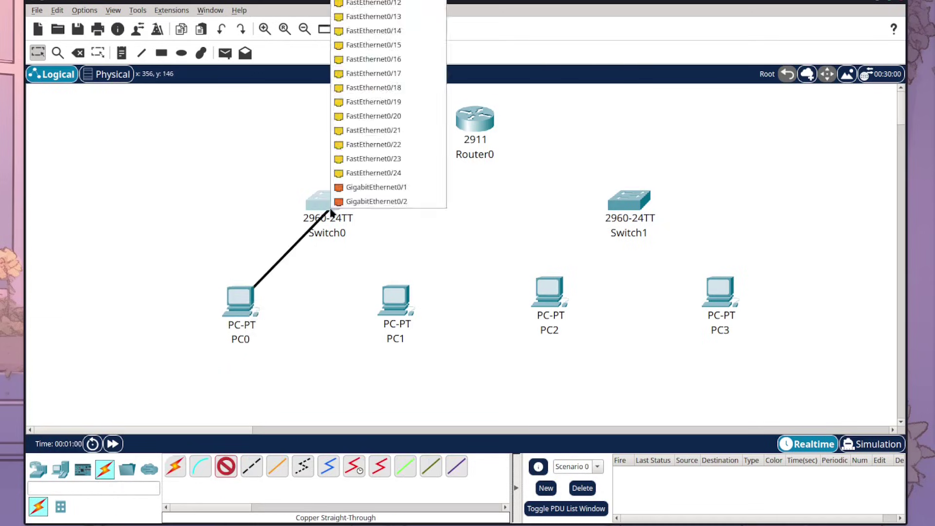
{"action": "left_click", "coordinate": [370, 4]}
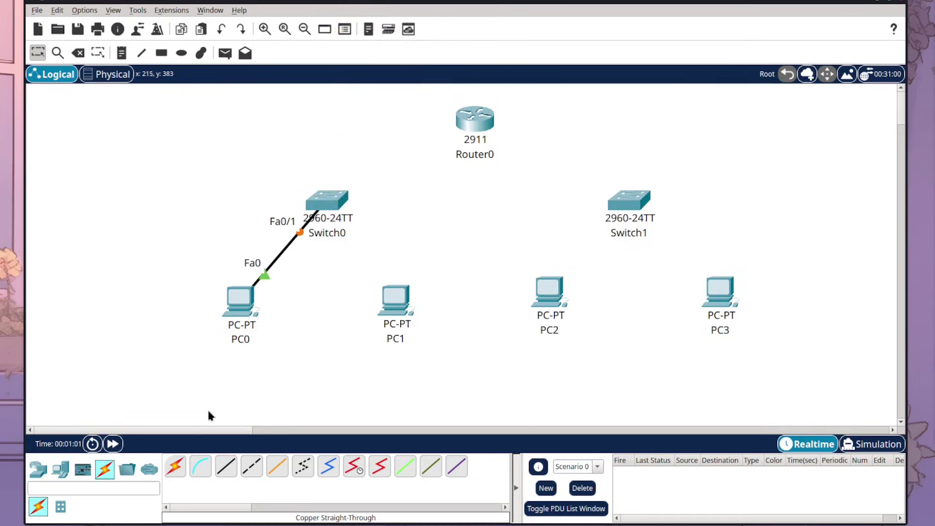
{"action": "left_click", "coordinate": [226, 467]}
{"action": "left_click", "coordinate": [411, 299]}
{"action": "left_click", "coordinate": [429, 347]}
{"action": "left_click", "coordinate": [328, 197]}
{"action": "left_click", "coordinate": [358, 219]}
Cable PC2 and PC3 FastEthernet0 to Switch1 Fa0/1 and Fa0/2 with straight-through copper.
{"action": "left_click", "coordinate": [226, 466]}
{"action": "left_click", "coordinate": [558, 280]}
{"action": "left_click", "coordinate": [566, 329]}
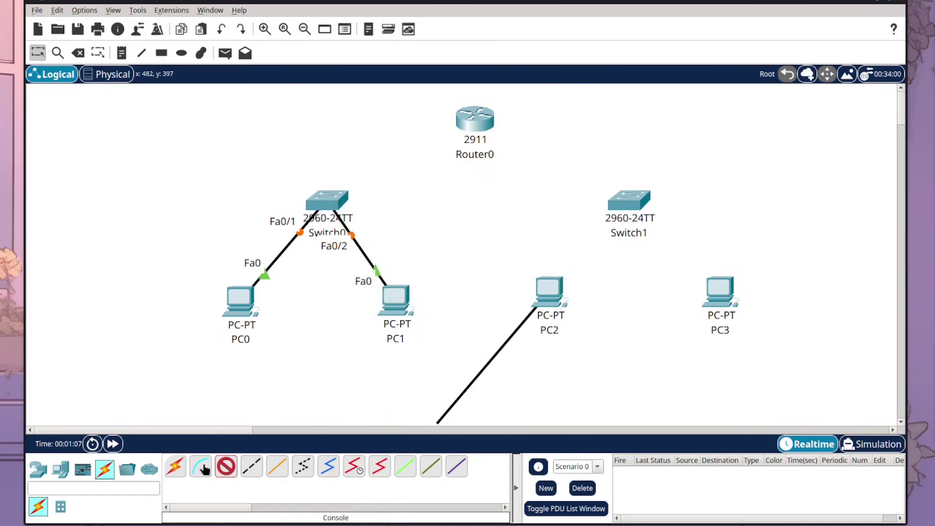
{"action": "left_click", "coordinate": [631, 197]}
{"action": "left_click", "coordinate": [652, 216]}
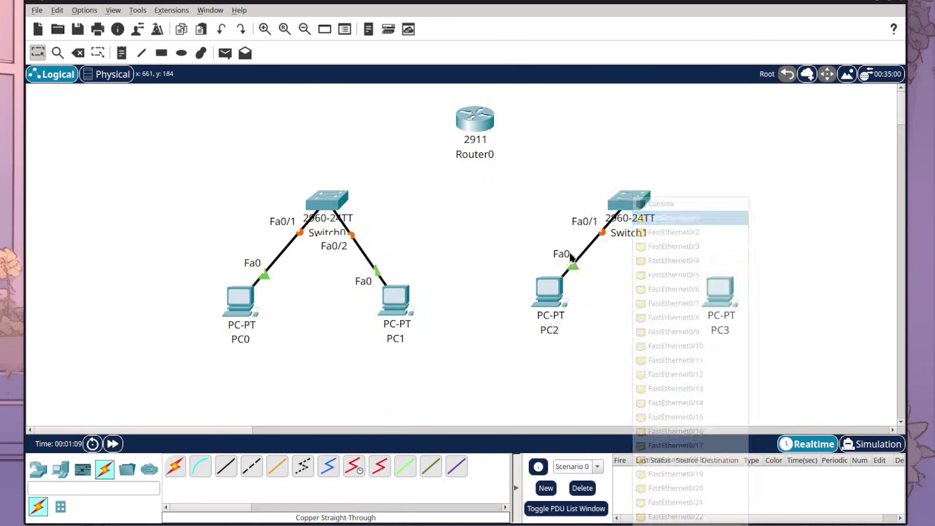
{"action": "left_click", "coordinate": [226, 466]}
{"action": "left_click", "coordinate": [706, 285]}
{"action": "left_click", "coordinate": [726, 330]}
{"action": "left_click", "coordinate": [631, 195]}
{"action": "left_click", "coordinate": [648, 213]}
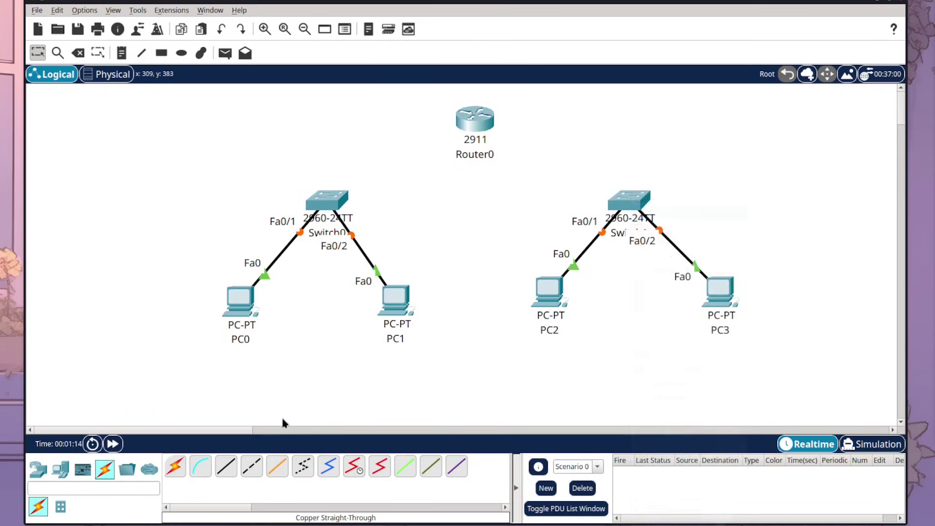
Connect Switch0 Fa0/24 to Router0 Gig0/0 and Switch1 Fa0/24 to Router0 Gig0/1.
{"action": "left_click", "coordinate": [226, 466]}
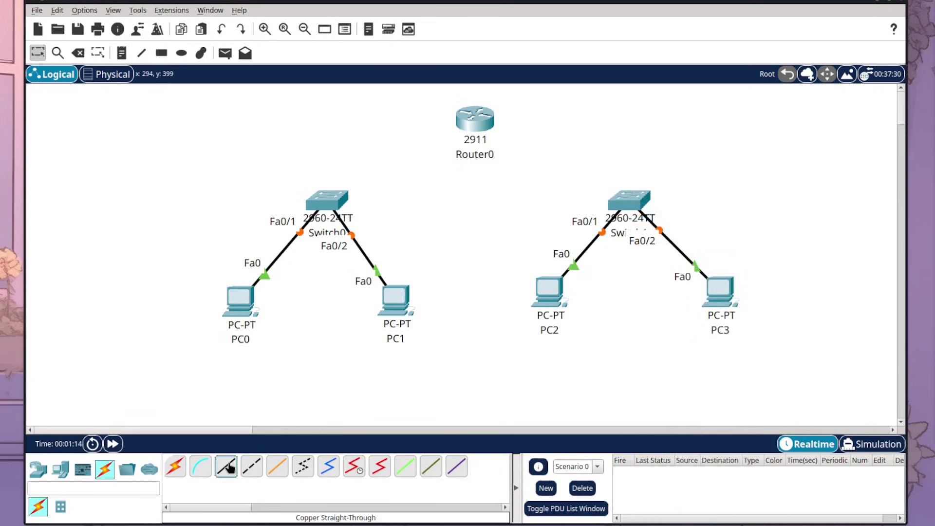
{"action": "left_click", "coordinate": [342, 201]}
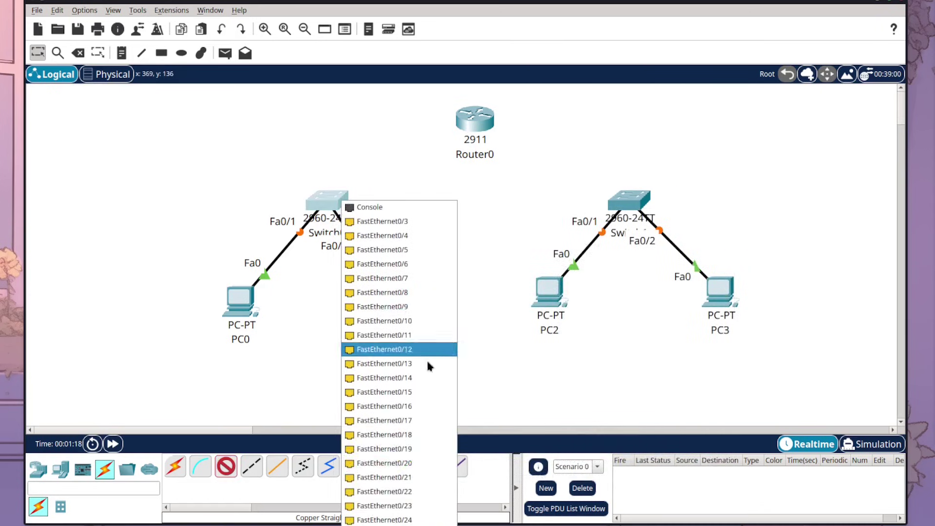
{"action": "left_click", "coordinate": [385, 519]}
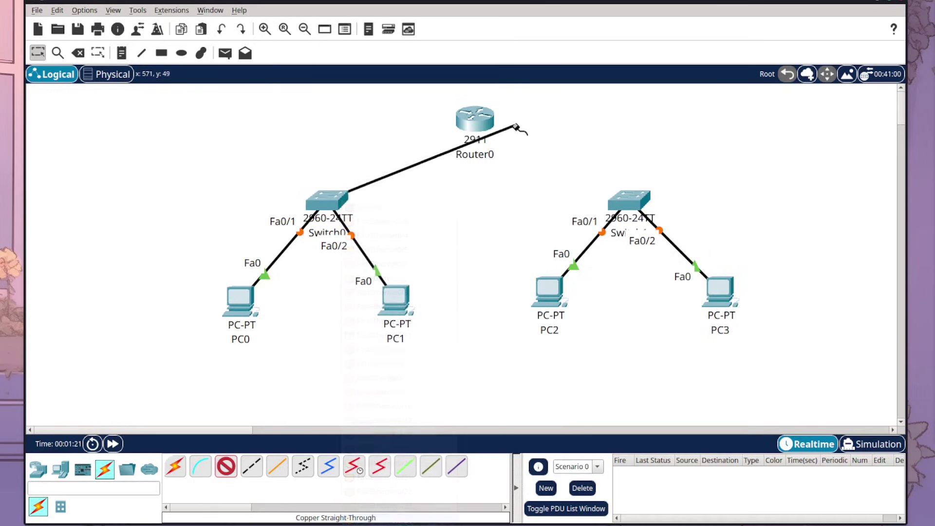
{"action": "left_click", "coordinate": [481, 118]}
{"action": "left_click", "coordinate": [517, 148]}
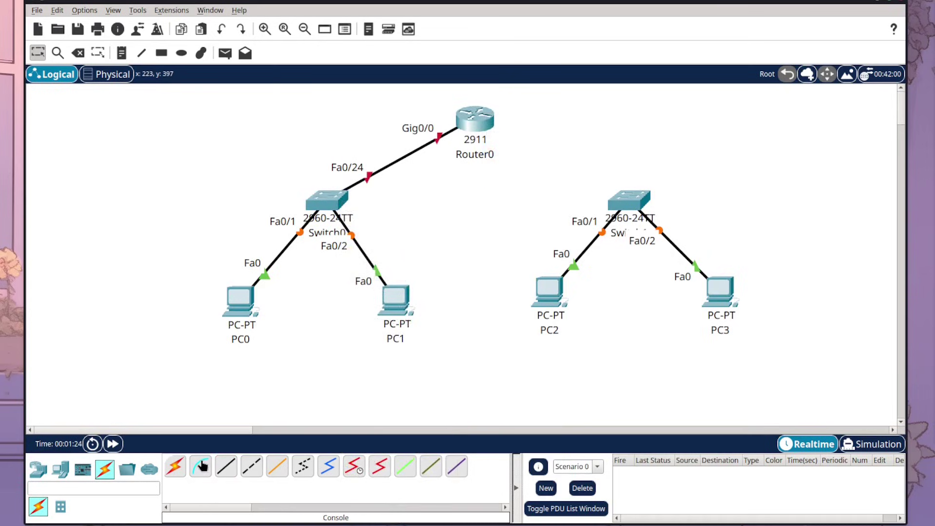
{"action": "left_click", "coordinate": [226, 466]}
{"action": "left_click", "coordinate": [626, 196]}
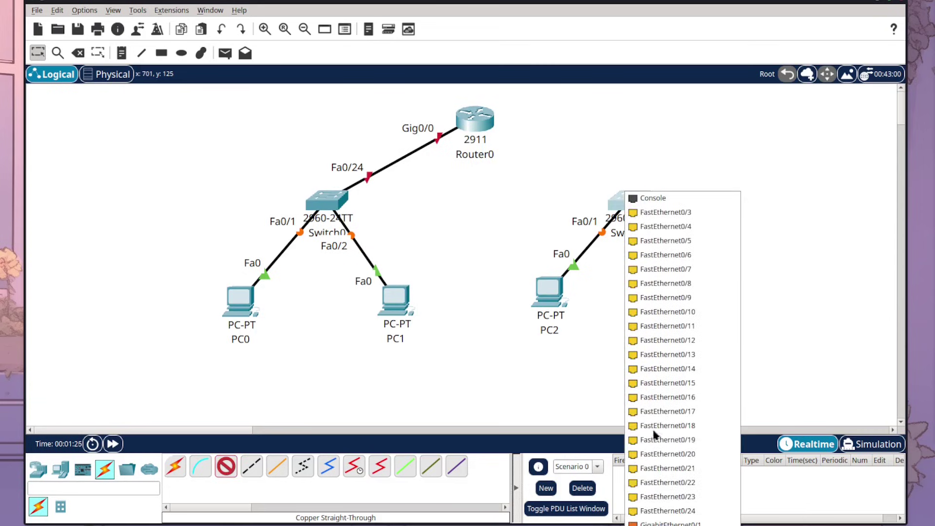
{"action": "left_click", "coordinate": [651, 511]}
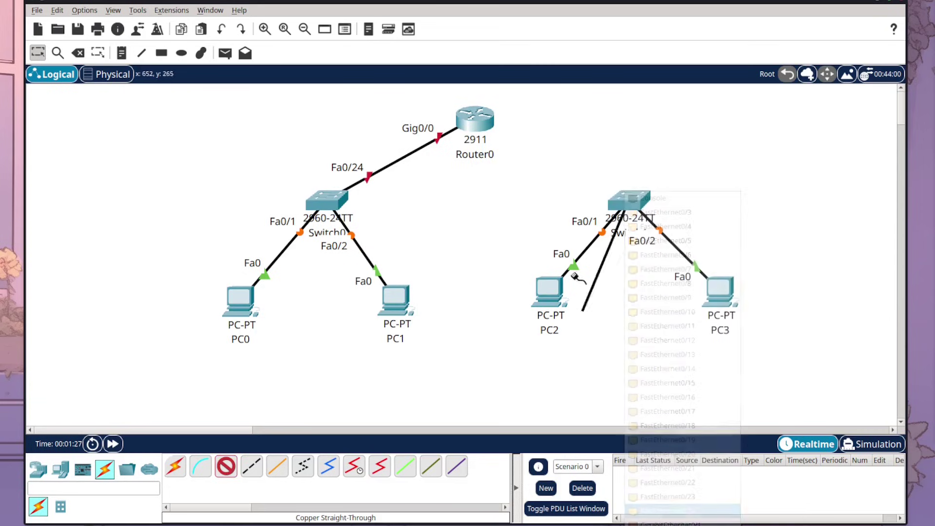
{"action": "left_click", "coordinate": [475, 119]}
{"action": "left_click", "coordinate": [503, 154]}
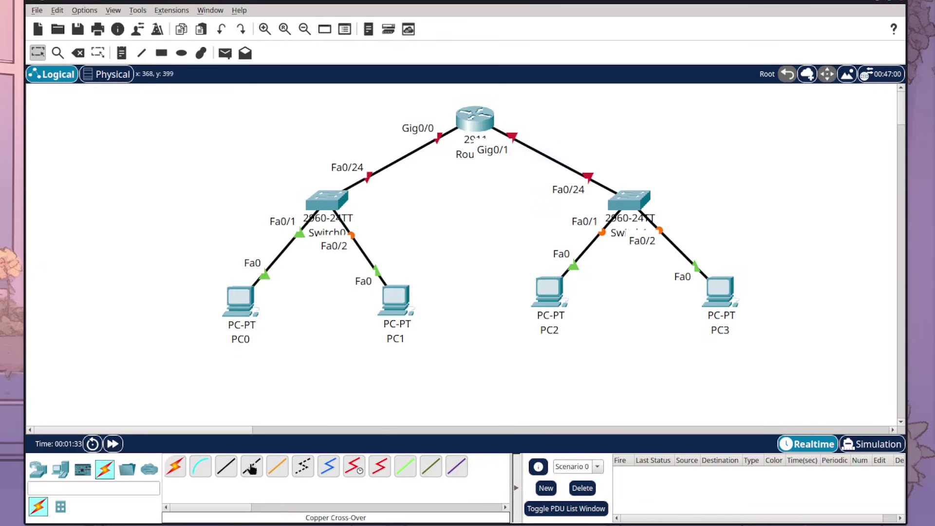
{"action": "left_click", "coordinate": [38, 469]}
{"action": "left_click", "coordinate": [65, 470]}
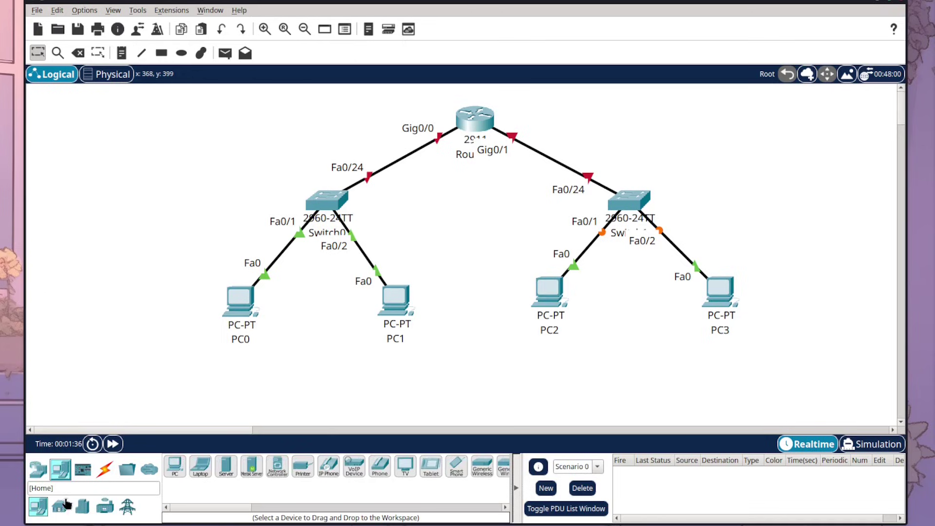
{"action": "left_click", "coordinate": [174, 466]}
{"action": "left_click", "coordinate": [627, 328]}
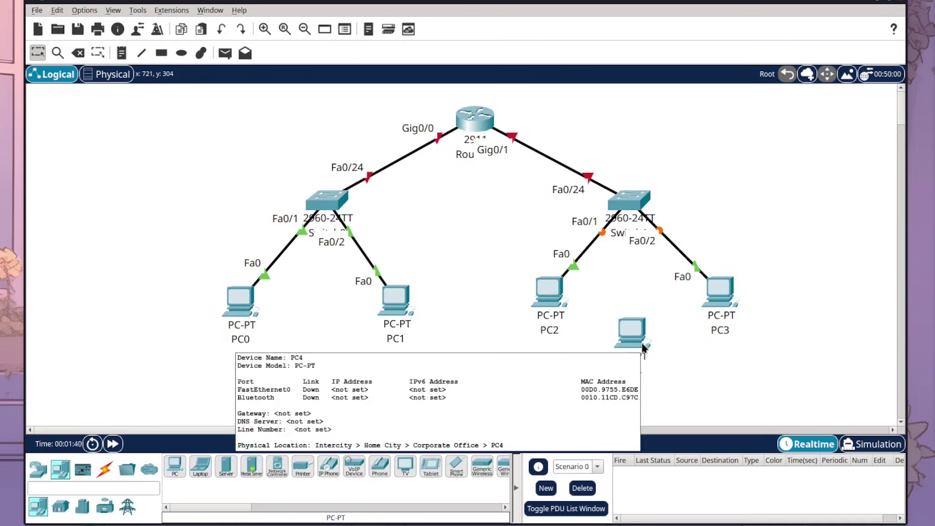
{"action": "left_click", "coordinate": [618, 322]}
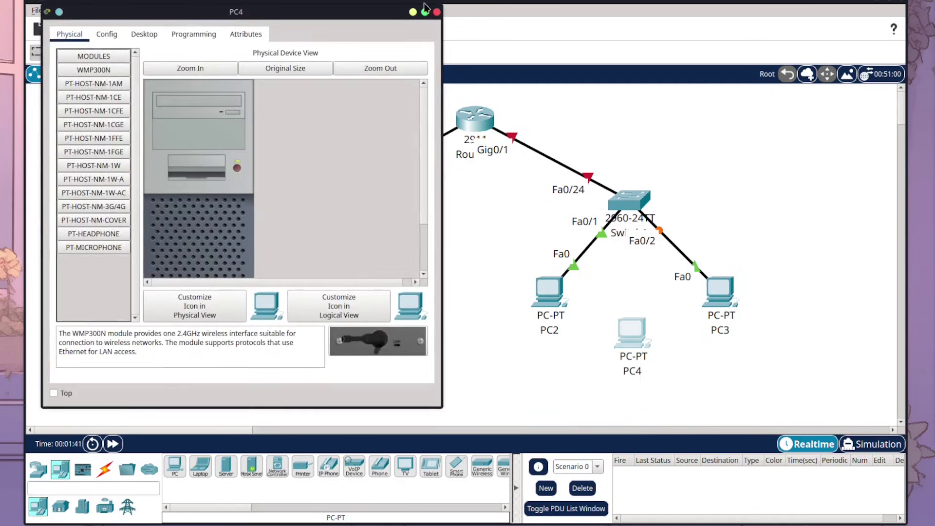
{"action": "left_click", "coordinate": [437, 11]}
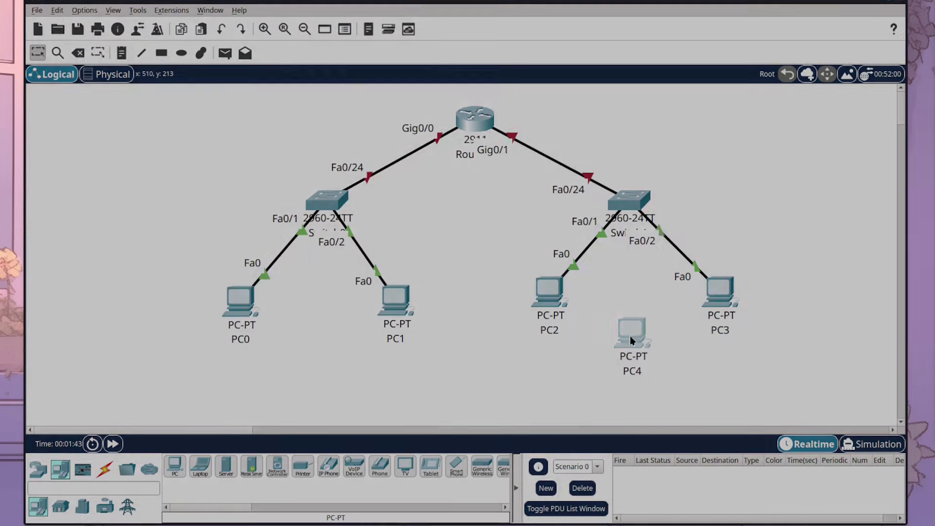
{"action": "key", "text": "Delete"}
{"action": "left_click", "coordinate": [441, 263]}
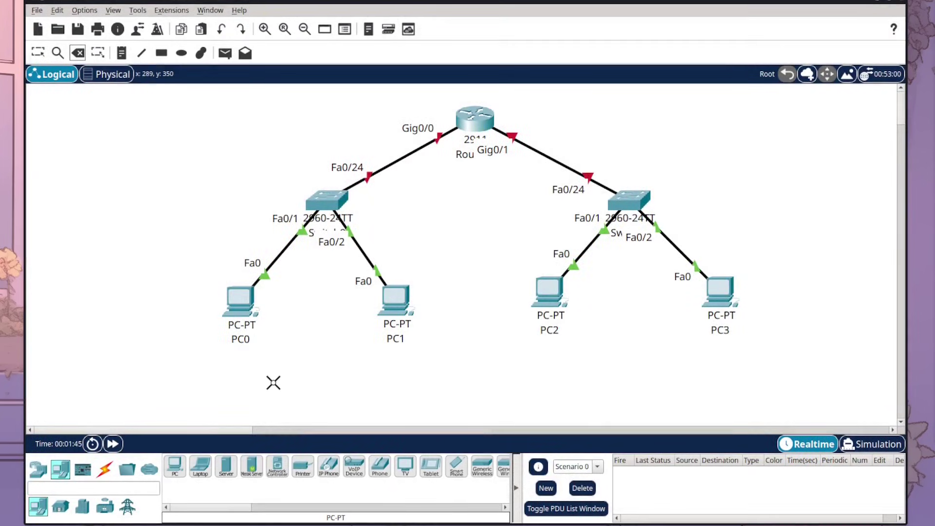
{"action": "left_click", "coordinate": [42, 56]}
Add notes under PC0–PC3 with their IPs, 192.168.10.11/.12 and 192.168.20.13/.14.
{"action": "left_click", "coordinate": [121, 52]}
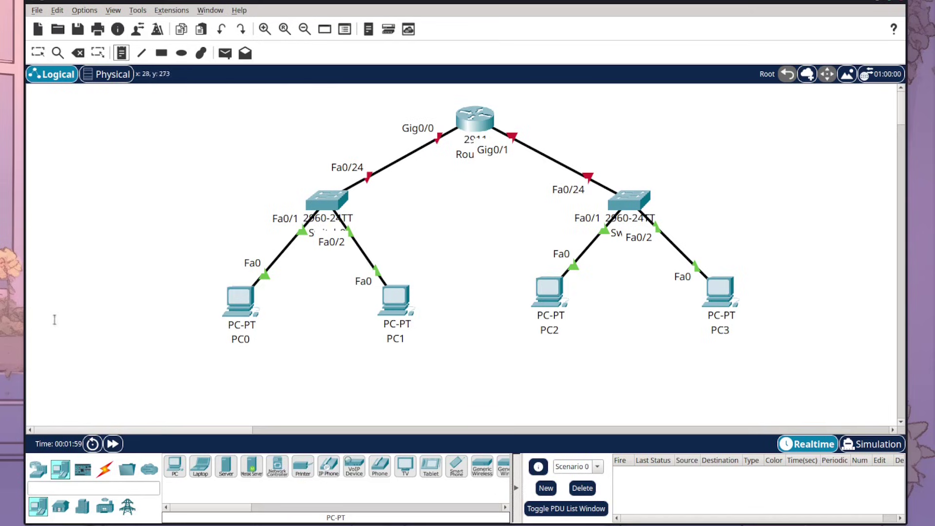
{"action": "left_click", "coordinate": [210, 353]}
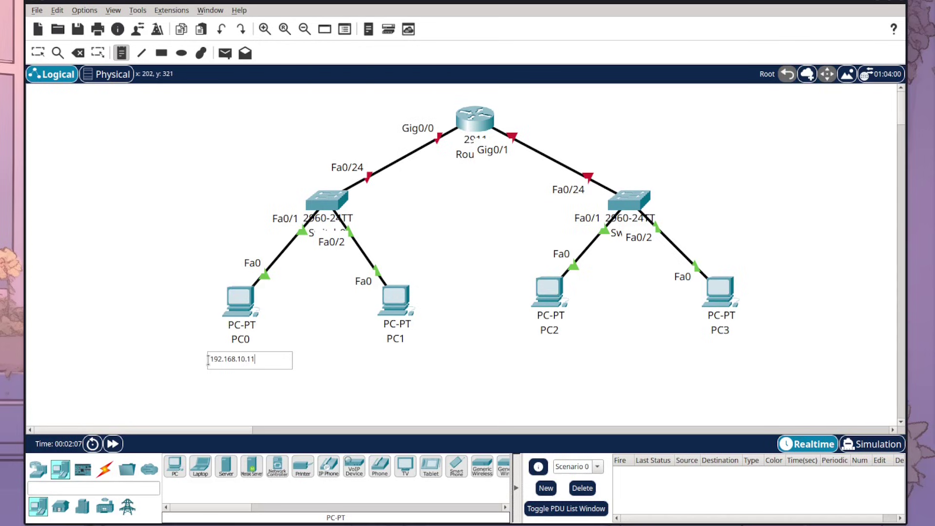
{"action": "left_click", "coordinate": [381, 354]}
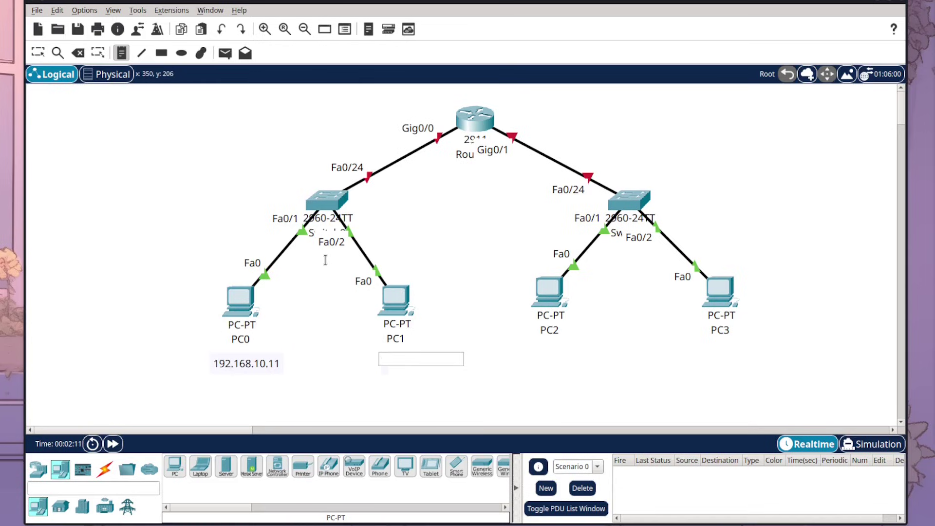
{"action": "type", "text": "192.168.10.12"}
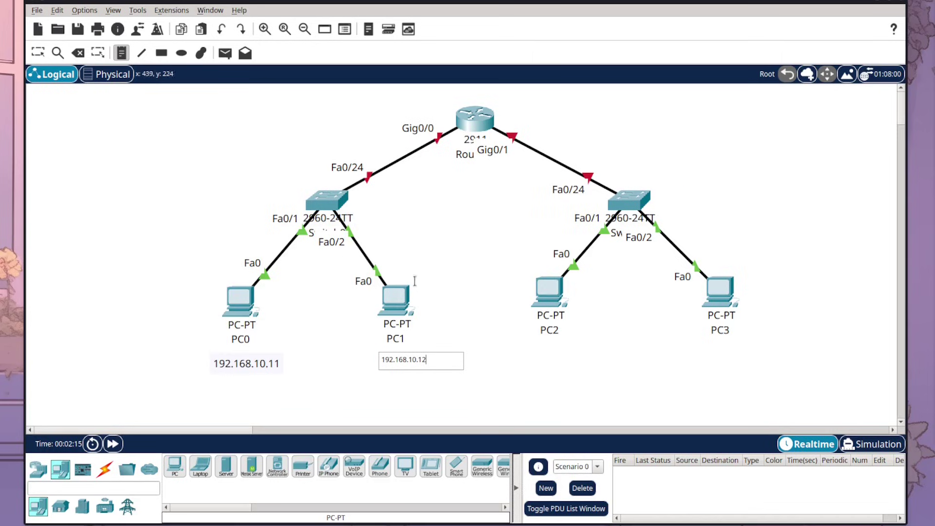
{"action": "left_click", "coordinate": [525, 351]}
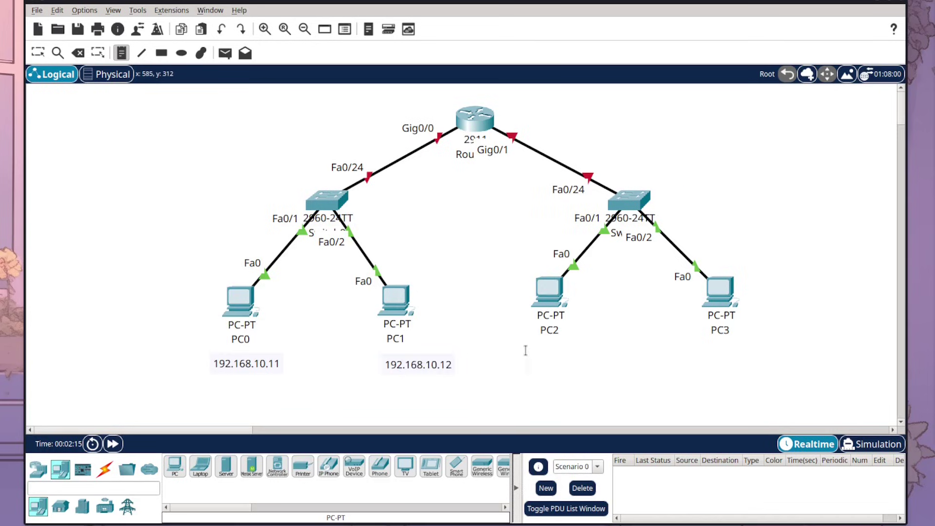
{"action": "type", "text": "192.168.20.13"}
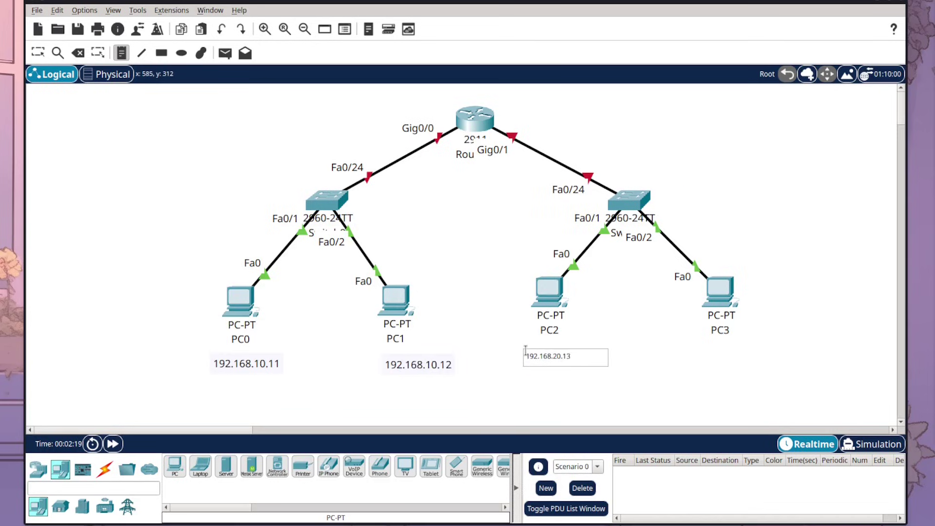
{"action": "left_click", "coordinate": [699, 354]}
{"action": "type", "text": "192.168.20.14"}
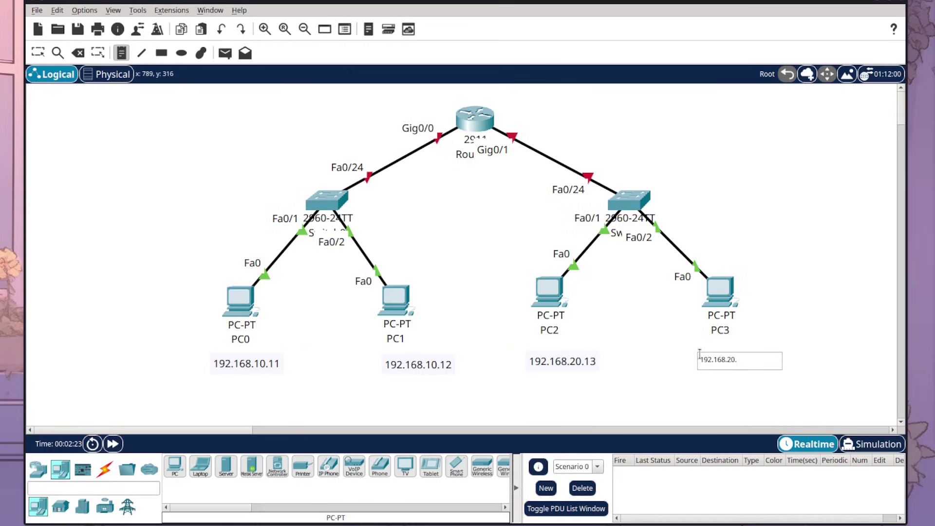
Add two-line notes 'VLAN 10 / Dept A' and 'VLAN 20 / Dept B' beside the switches.
{"action": "left_click", "coordinate": [243, 166]}
{"action": "type", "text": "VLAN"}
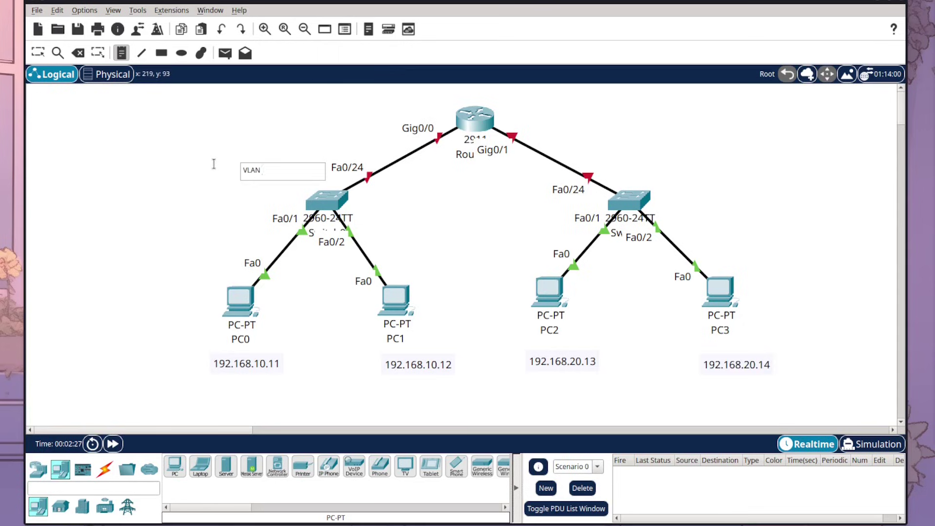
{"action": "type", "text": " 10"}
{"action": "key", "text": "Return"}
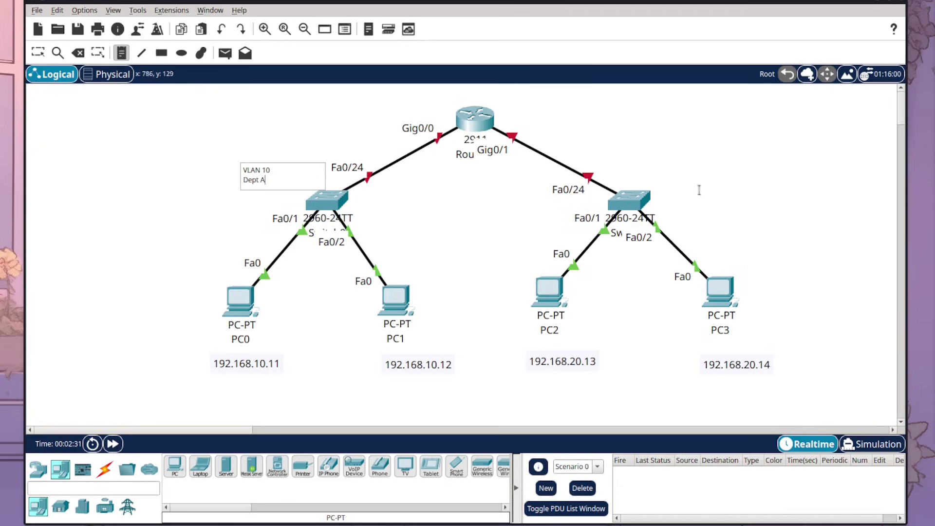
{"action": "left_click", "coordinate": [634, 157]}
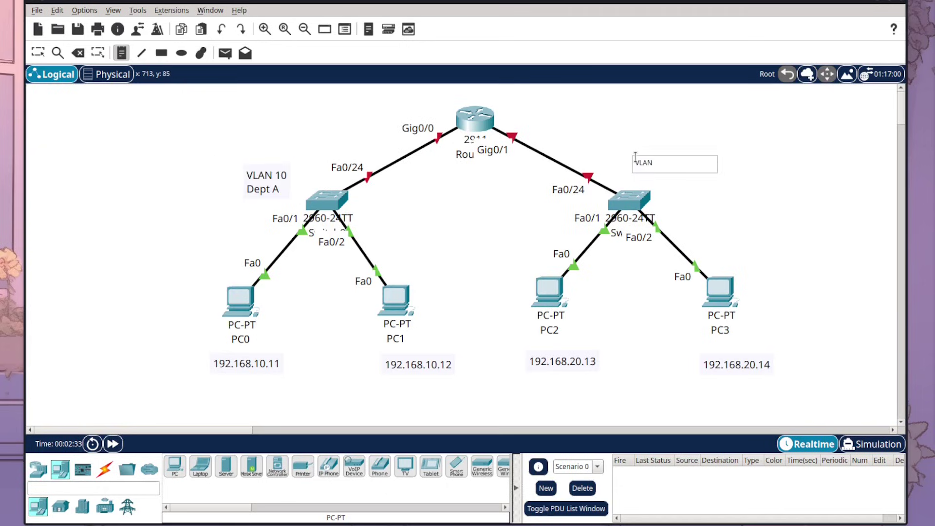
{"action": "type", "text": "VLAN 20"}
{"action": "key", "text": "Return"}
{"action": "type", "text": "Dept"}
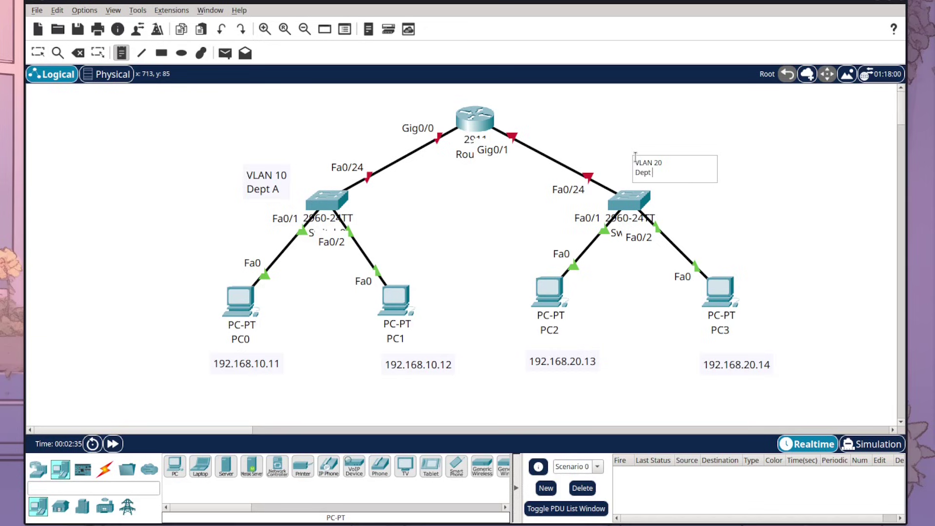
{"action": "type", "text": " B"}
{"action": "left_click", "coordinate": [38, 53]}
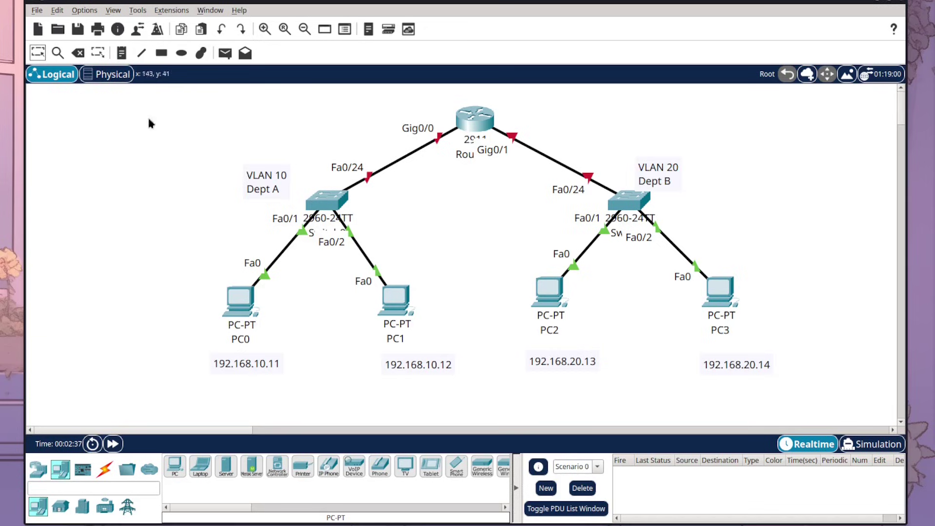
Align the VLAN notes by the switches and each IP note under its PC.
{"action": "left_click_drag", "start_coordinate": [248, 177], "coordinate": [282, 171]}
{"action": "left_click_drag", "start_coordinate": [636, 175], "coordinate": [659, 174]}
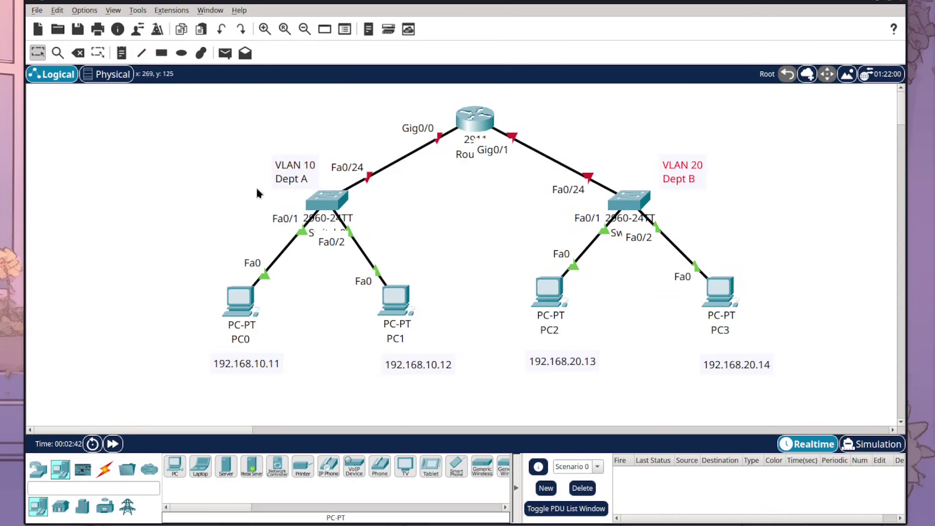
{"action": "left_click_drag", "start_coordinate": [285, 177], "coordinate": [274, 176]}
{"action": "left_click_drag", "start_coordinate": [234, 359], "coordinate": [220, 352]}
{"action": "left_click_drag", "start_coordinate": [419, 365], "coordinate": [399, 367]}
{"action": "left_click_drag", "start_coordinate": [571, 367], "coordinate": [563, 361]}
{"action": "left_click_drag", "start_coordinate": [545, 276], "coordinate": [545, 282]}
{"action": "left_click_drag", "start_coordinate": [748, 366], "coordinate": [723, 355]}
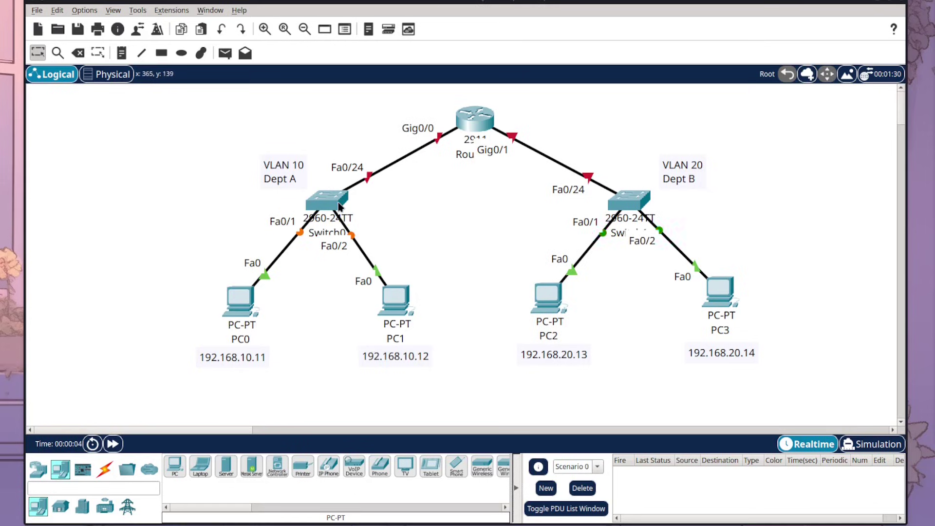
Open Switch0's CLI and enter privileged mode with enable.
{"action": "left_click", "coordinate": [339, 206]}
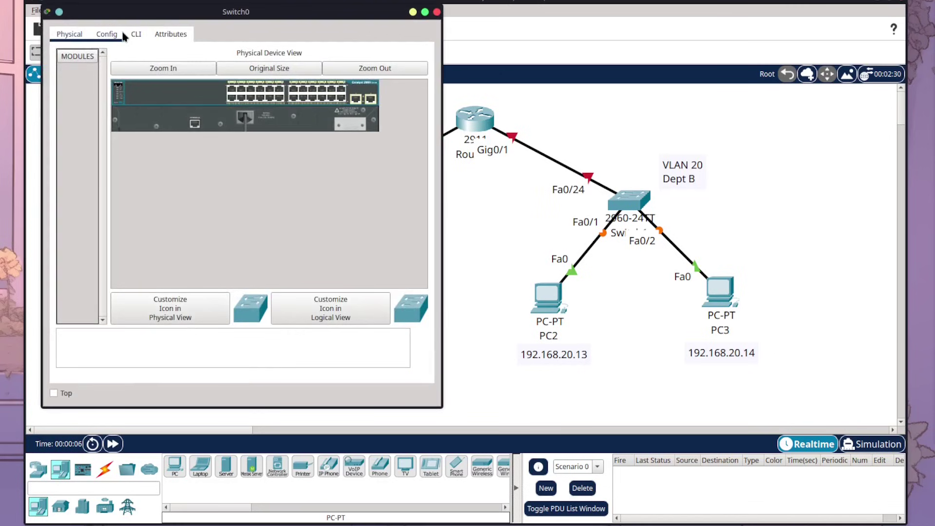
{"action": "left_click", "coordinate": [138, 36]}
{"action": "left_click_drag", "start_coordinate": [149, 19], "coordinate": [302, 31]}
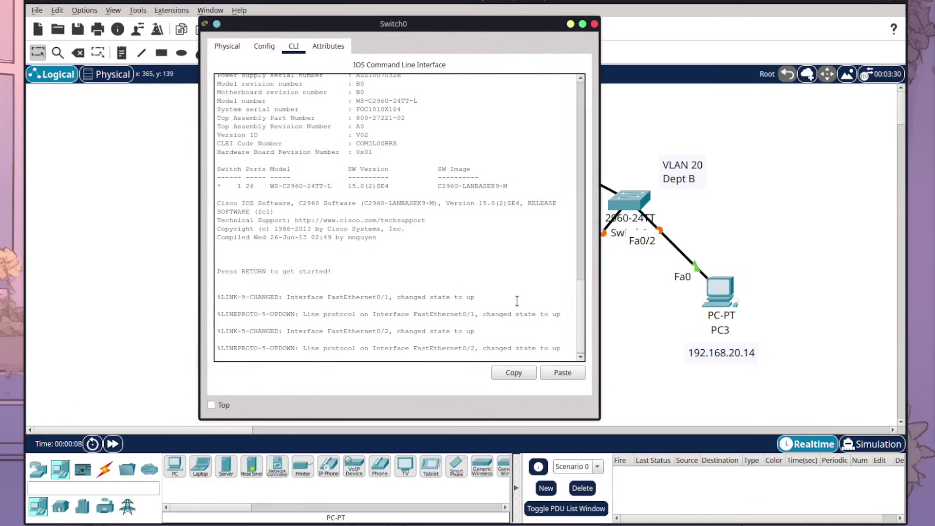
{"action": "key", "text": "Return"}
{"action": "type", "text": "enable"}
{"action": "key", "text": "Return"}
In global config, create VLAN 10 named Dept_A, then begin 'interface range fa0/'.
{"action": "type", "text": "conf t"}
{"action": "key", "text": "Return"}
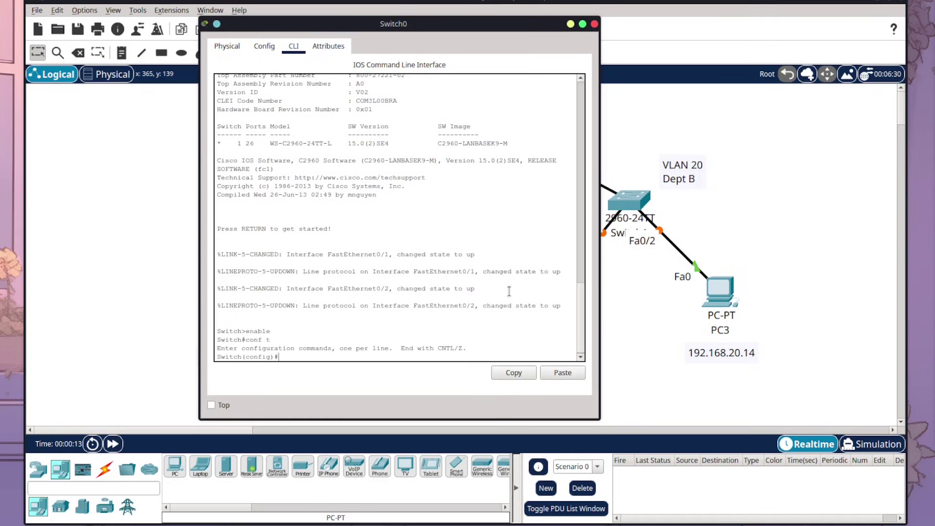
{"action": "type", "text": "vlan 10"}
{"action": "key", "text": "Return"}
{"action": "type", "text": "name Dept_A"}
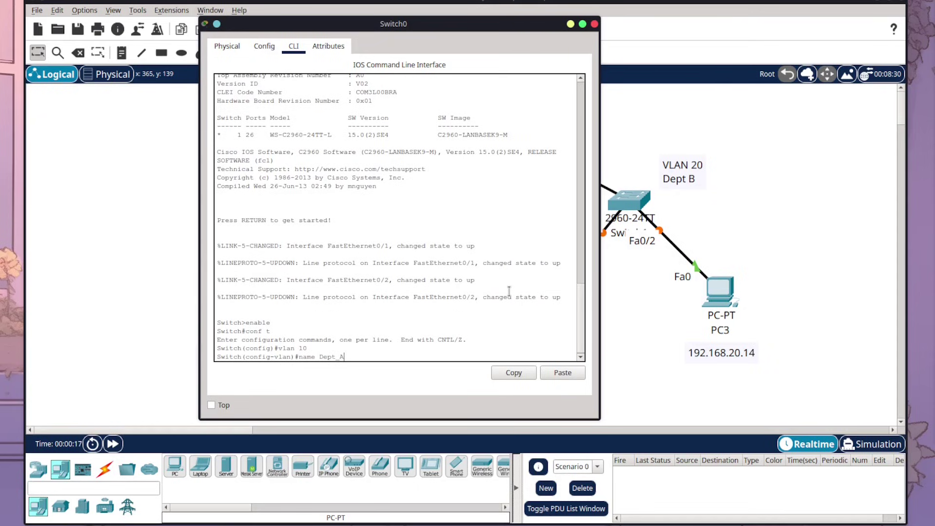
{"action": "key", "text": "Return"}
{"action": "type", "text": "exit"}
{"action": "key", "text": "Return"}
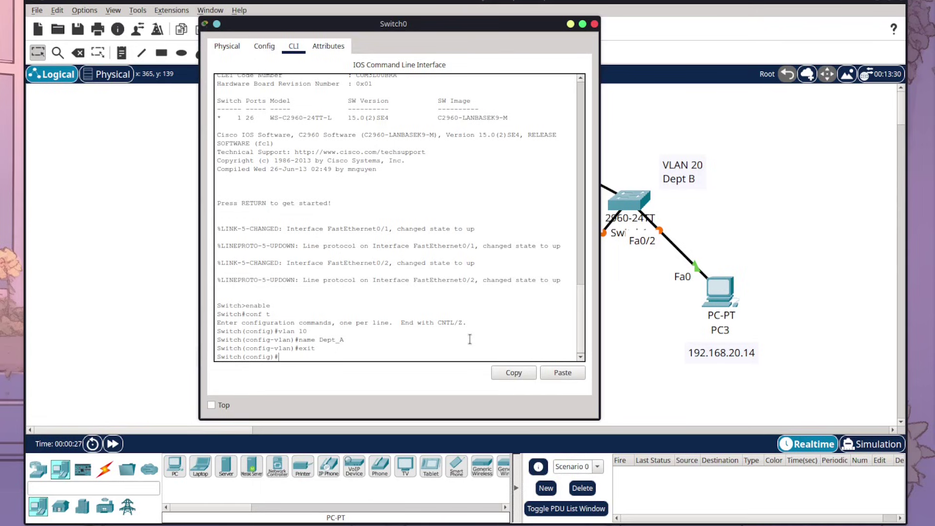
{"action": "type", "text": "interface range fa0/1 - 24"}
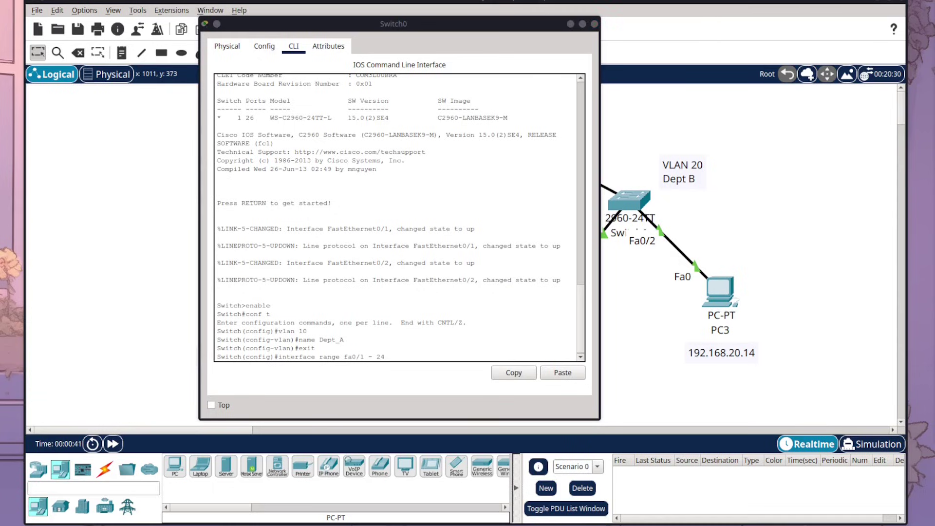
Make Switch0 ports Fa0/1–24 access ports assigned to VLAN 10.
{"action": "left_click", "coordinate": [381, 306]}
{"action": "key", "text": "Return"}
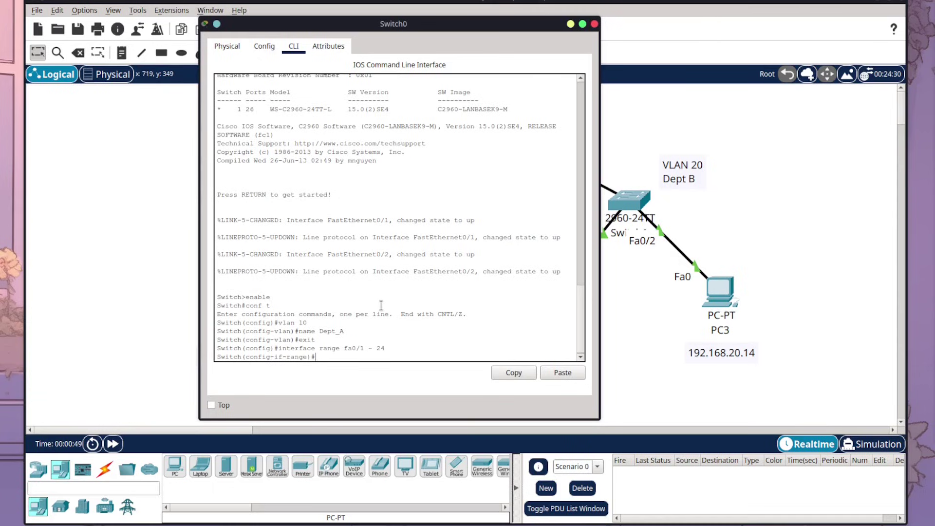
{"action": "type", "text": "switchport mode access"}
{"action": "key", "text": "Return"}
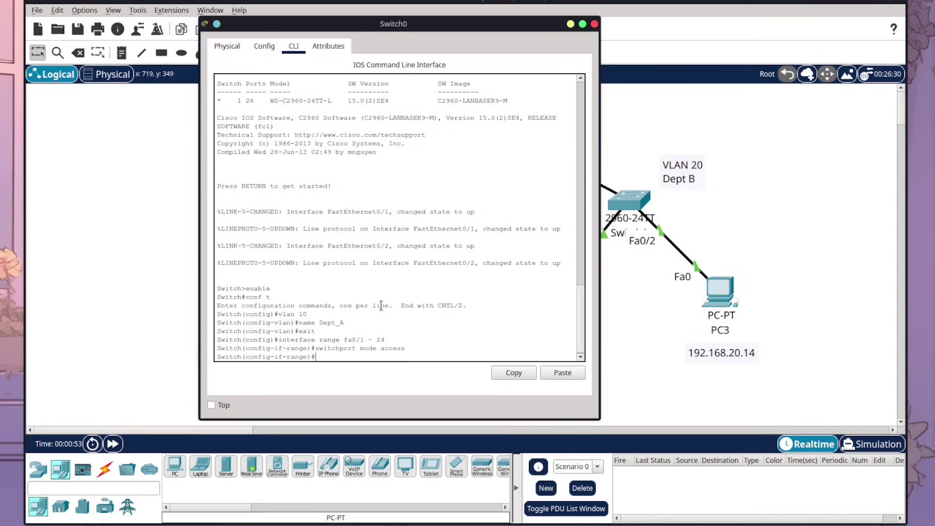
{"action": "type", "text": "switchport access vlan 10"}
{"action": "key", "text": "Return"}
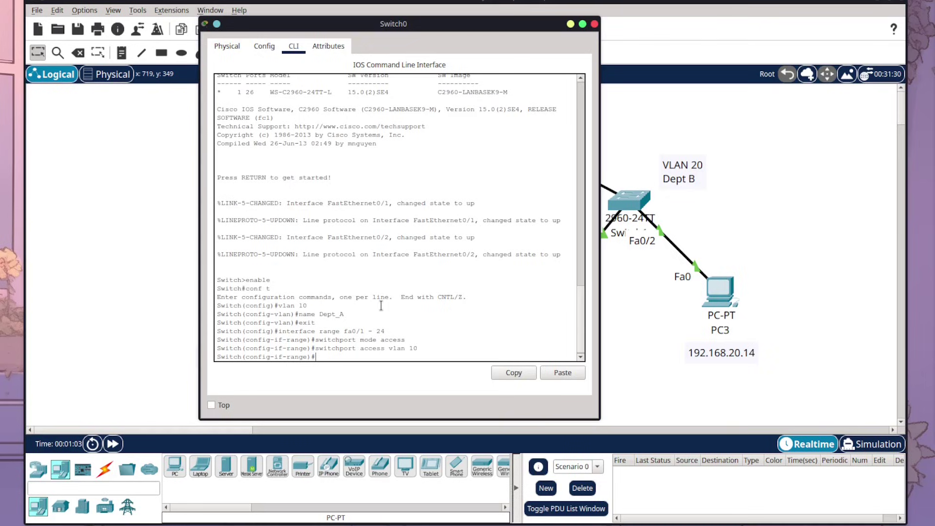
Exit to privileged mode, save with write memory, and confirm VLAN 10 ports via show vlan brief.
{"action": "type", "text": "exit"}
{"action": "key", "text": "Return"}
{"action": "type", "text": "exit"}
{"action": "key", "text": "Return"}
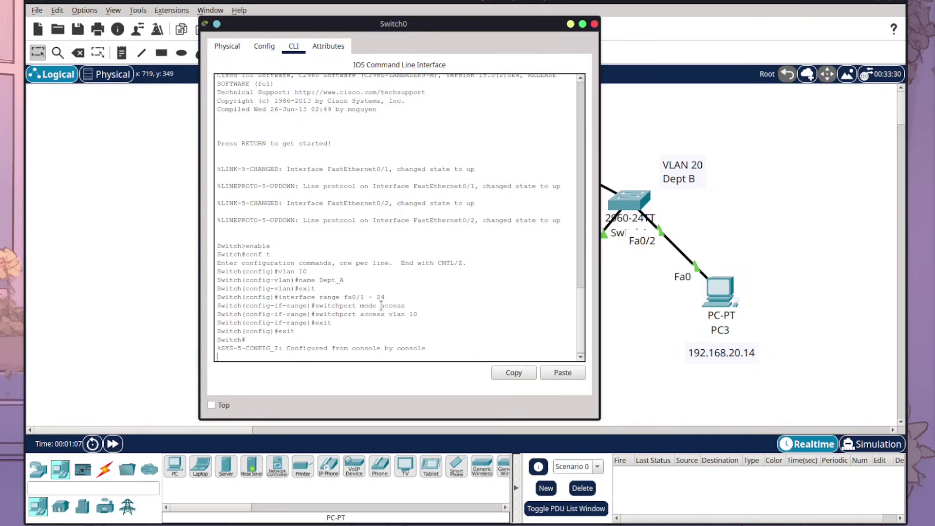
{"action": "type", "text": "write memory"}
{"action": "key", "text": "Return"}
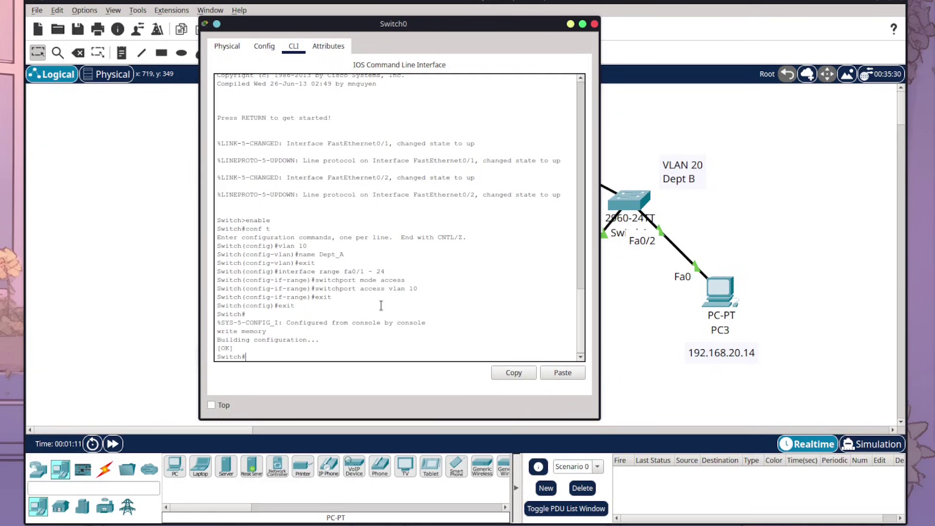
{"action": "type", "text": "show vlan brief"}
{"action": "key", "text": "Return"}
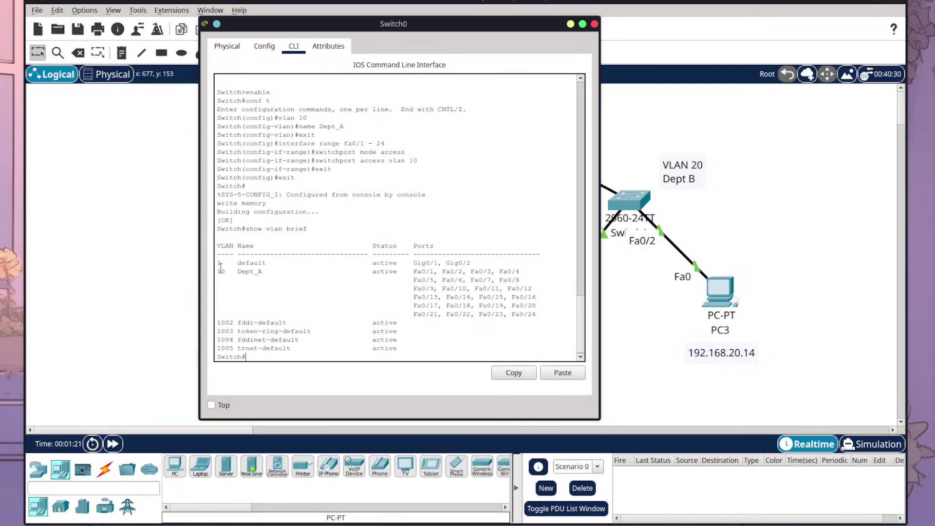
{"action": "left_click_drag", "start_coordinate": [537, 315], "coordinate": [396, 277]}
{"action": "left_click", "coordinate": [265, 279]}
Close Switch0, open Switch1's CLI and enter privileged mode with enable.
{"action": "left_click", "coordinate": [594, 24]}
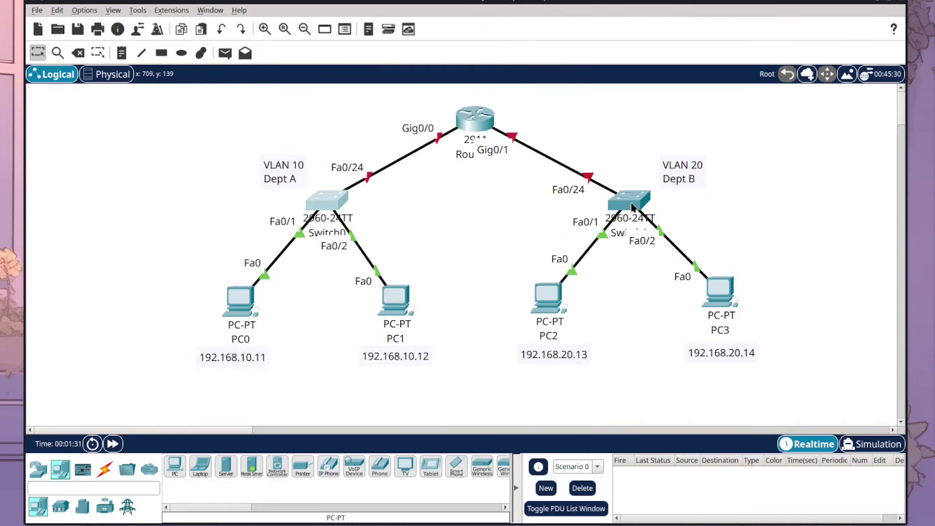
{"action": "left_click", "coordinate": [632, 207]}
{"action": "left_click", "coordinate": [136, 34]}
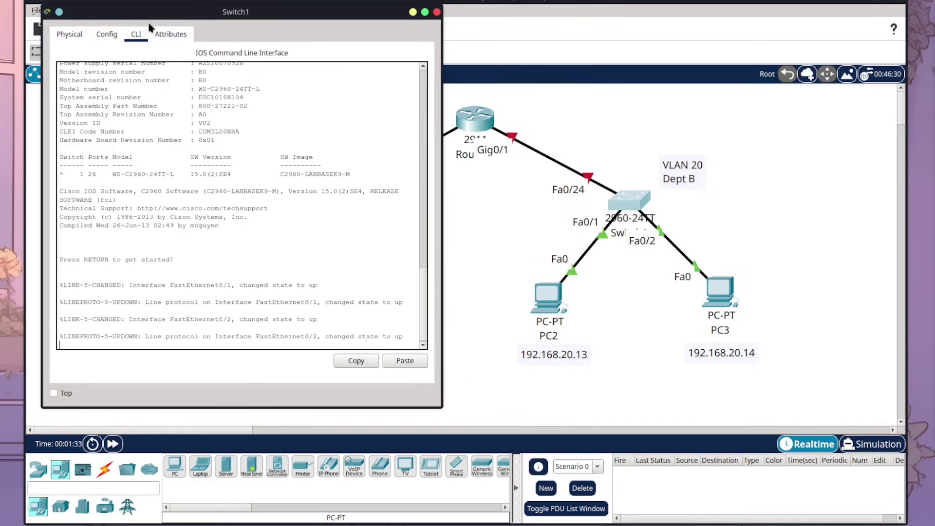
{"action": "left_click_drag", "start_coordinate": [151, 15], "coordinate": [217, 24]}
{"action": "key", "text": "Return"}
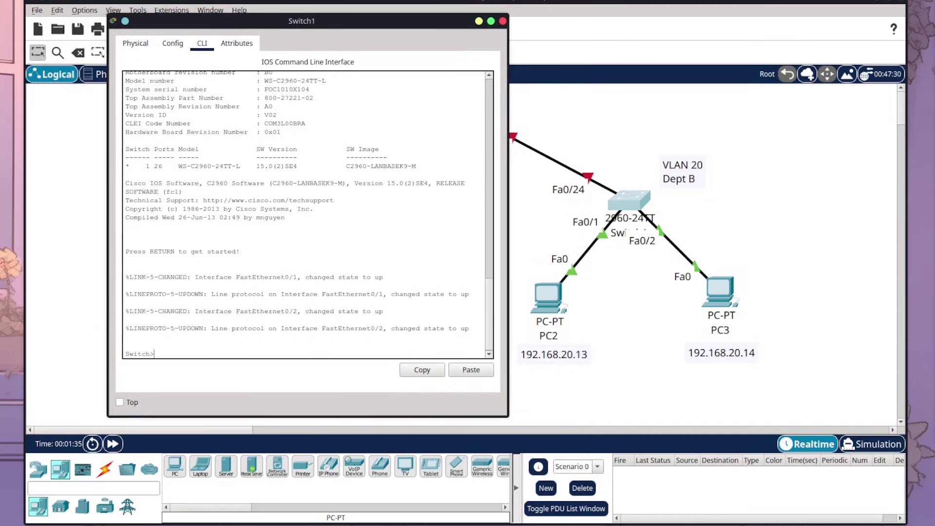
{"action": "type", "text": "enable"}
{"action": "key", "text": "Return"}
In global config, create VLAN 20 named Dept_B, then begin an interface range command.
{"action": "type", "text": "conf t"}
{"action": "key", "text": "Return"}
{"action": "type", "text": "vlan 20"}
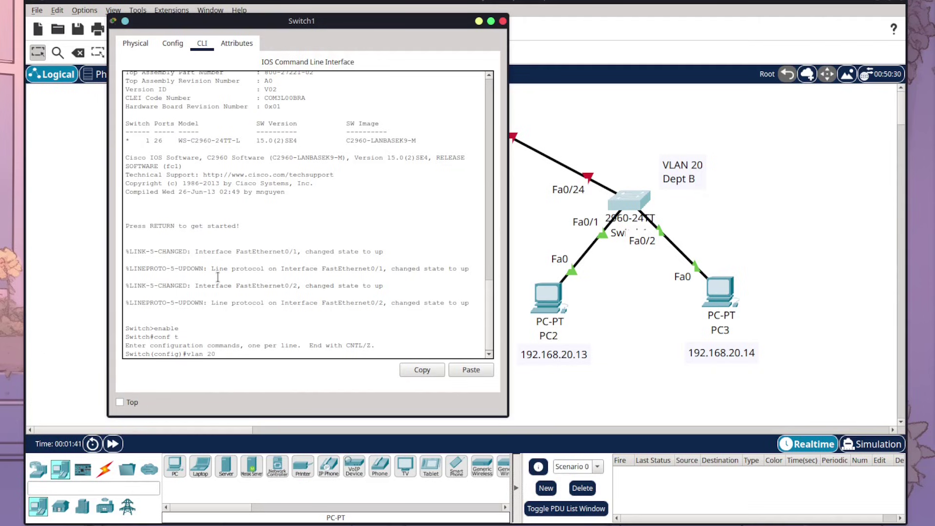
{"action": "key", "text": "Return"}
{"action": "type", "text": "name Dept_B"}
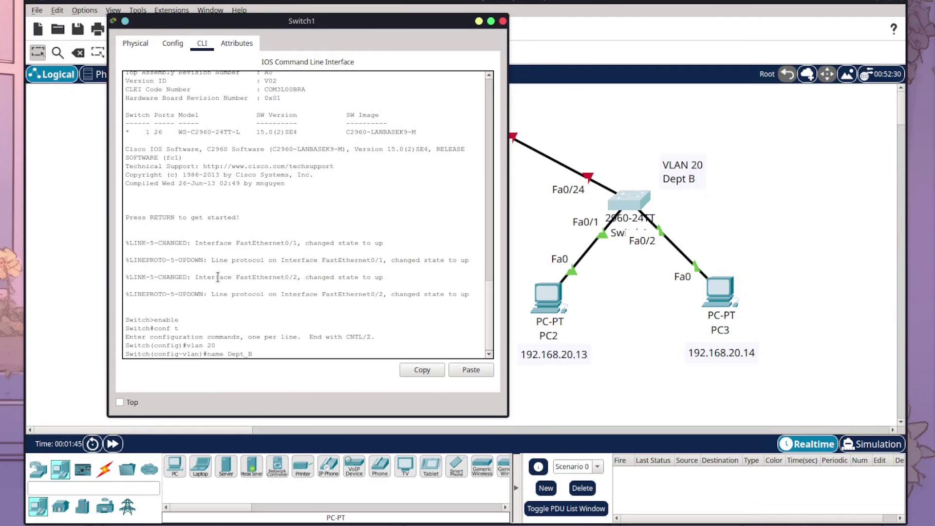
{"action": "key", "text": "Return"}
{"action": "type", "text": "exit"}
{"action": "key", "text": "Return"}
{"action": "type", "text": "interface"}
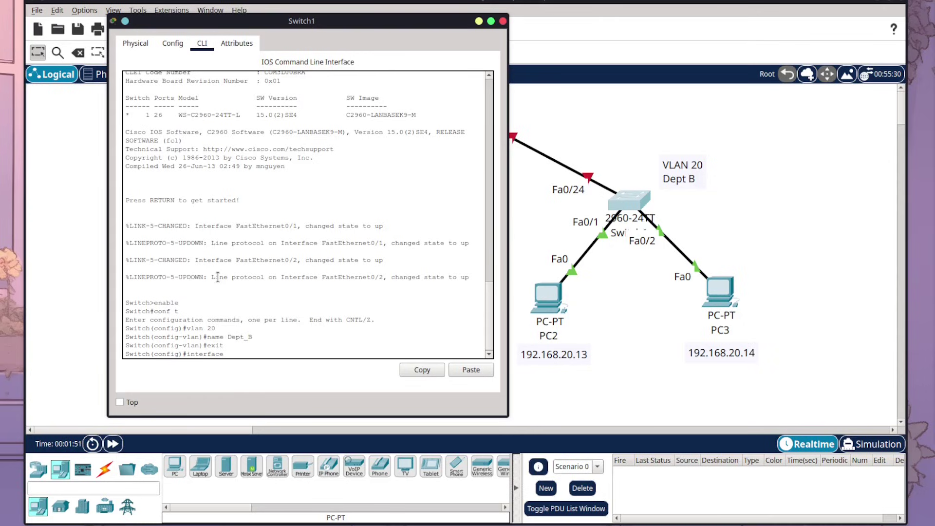
{"action": "type", "text": " range f"}
{"action": "type", "text": "a01/"}
Put Switch1 ports Fa0/1–24 into access mode on VLAN 20.
{"action": "key", "text": "BackSpace"}
{"action": "key", "text": "BackSpace"}
{"action": "type", "text": "/1 - 24"}
{"action": "key", "text": "Return"}
{"action": "type", "text": "switchport"}
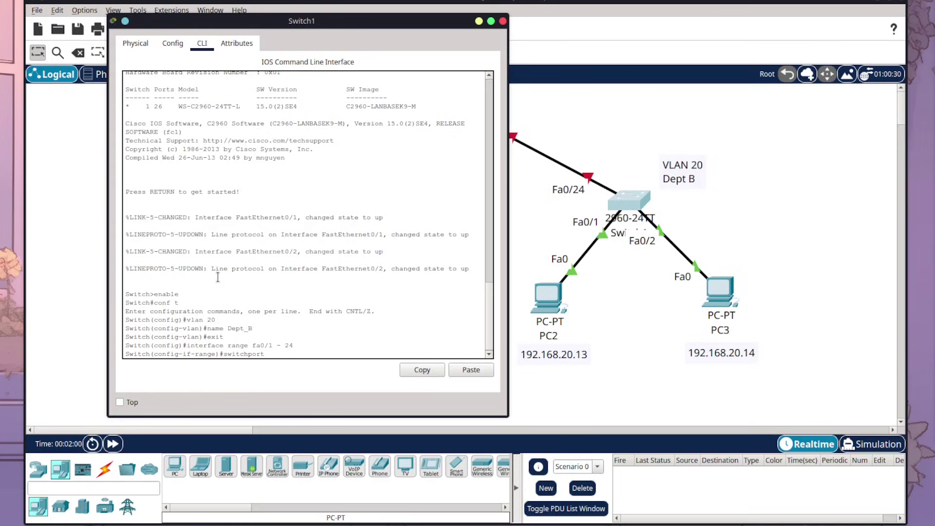
{"action": "type", "text": " mode access"}
{"action": "key", "text": "Return"}
{"action": "type", "text": "switchpor"}
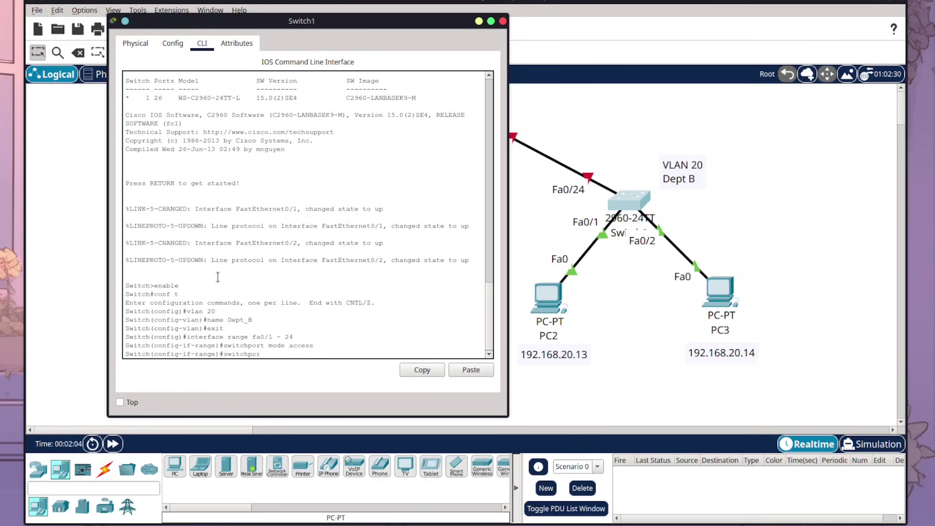
{"action": "type", "text": "t access vlan 20"}
{"action": "key", "text": "Return"}
Exit to privileged mode and save Switch1's configuration with write memory.
{"action": "type", "text": "exit"}
{"action": "key", "text": "Return"}
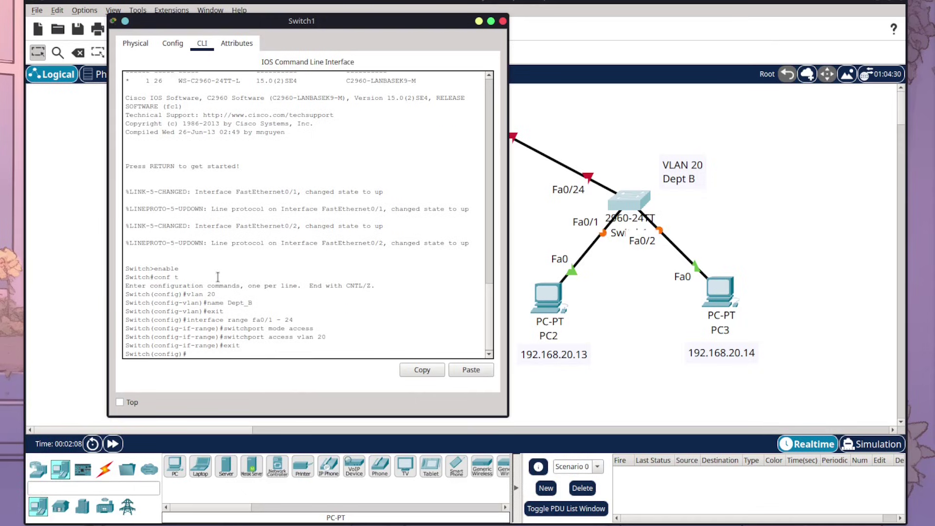
{"action": "type", "text": "exit"}
{"action": "key", "text": "Return"}
{"action": "type", "text": "write me"}
{"action": "key", "text": "BackSpace"}
{"action": "type", "text": "memory"}
{"action": "key", "text": "Return"}
Check with show vlan brief that Fa0/1–24 belong to Dept_B, then close Switch1's window.
{"action": "type", "text": "show vlan brief"}
{"action": "key", "text": "Return"}
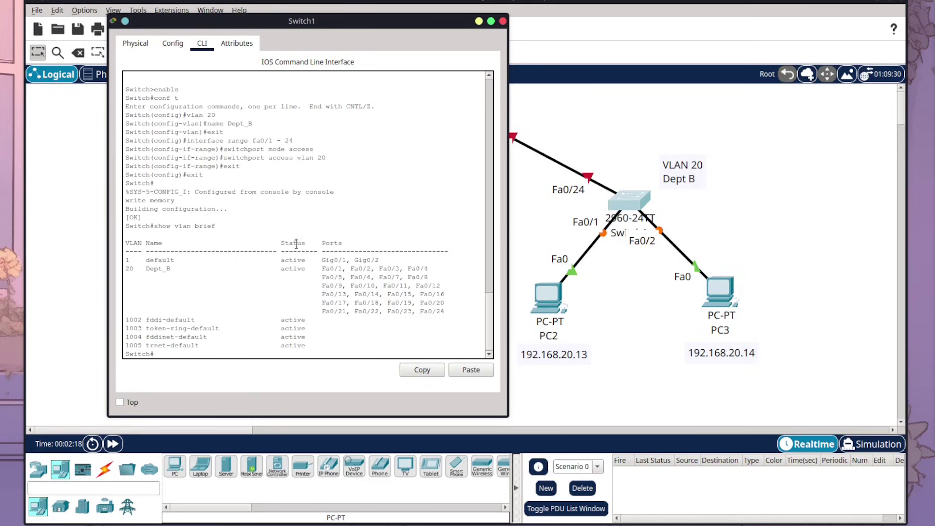
{"action": "left_click_drag", "start_coordinate": [379, 260], "coordinate": [128, 265]}
{"action": "left_click", "coordinate": [128, 265]}
{"action": "left_click_drag", "start_coordinate": [445, 312], "coordinate": [121, 269]}
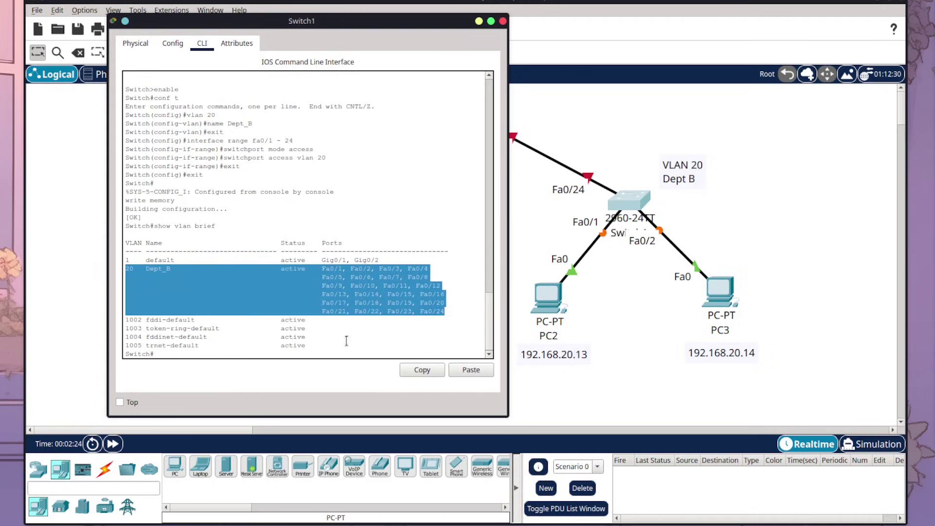
{"action": "left_click", "coordinate": [503, 21]}
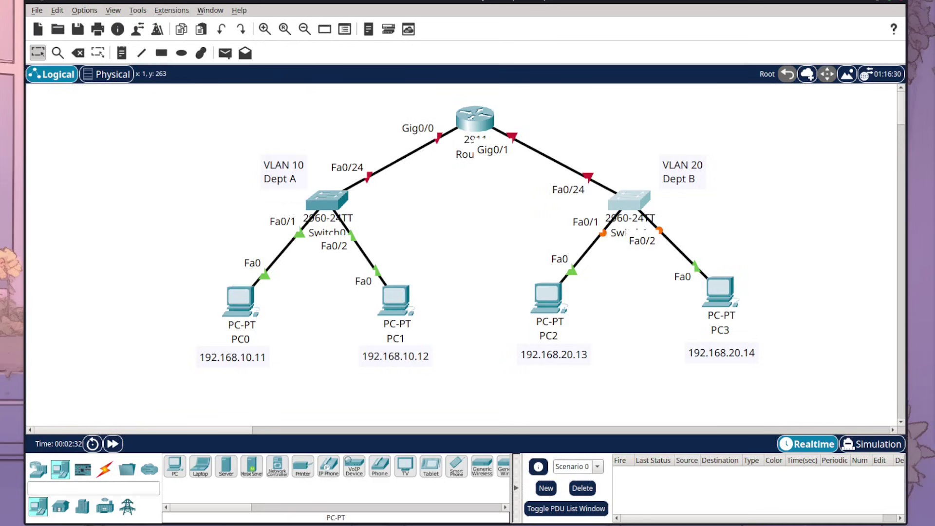
Open Router0's command line and enter global configuration mode.
{"action": "left_click", "coordinate": [478, 114]}
{"action": "left_click", "coordinate": [152, 35]}
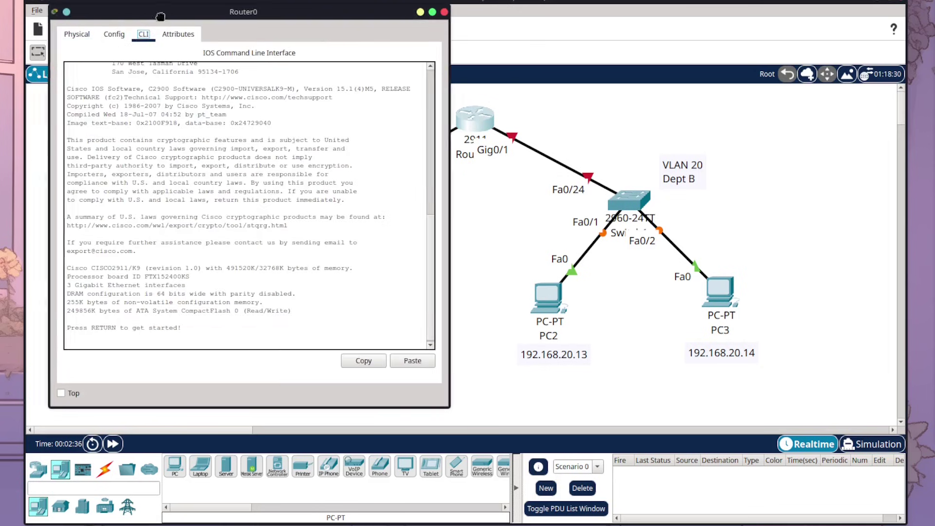
{"action": "left_click_drag", "start_coordinate": [174, 17], "coordinate": [329, 45]}
{"action": "key", "text": "Return"}
{"action": "key", "text": "Return"}
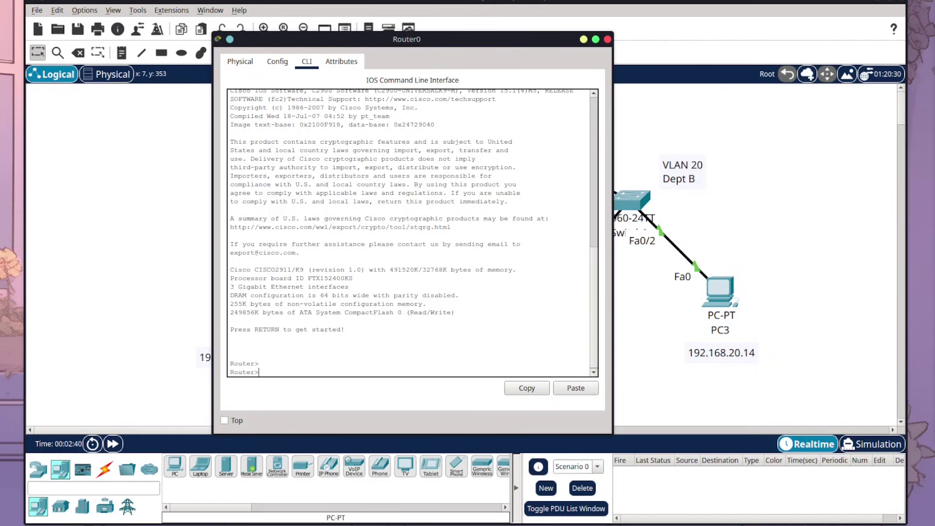
{"action": "type", "text": "enable"}
{"action": "key", "text": "Return"}
{"action": "type", "text": "conf t"}
{"action": "key", "text": "Return"}
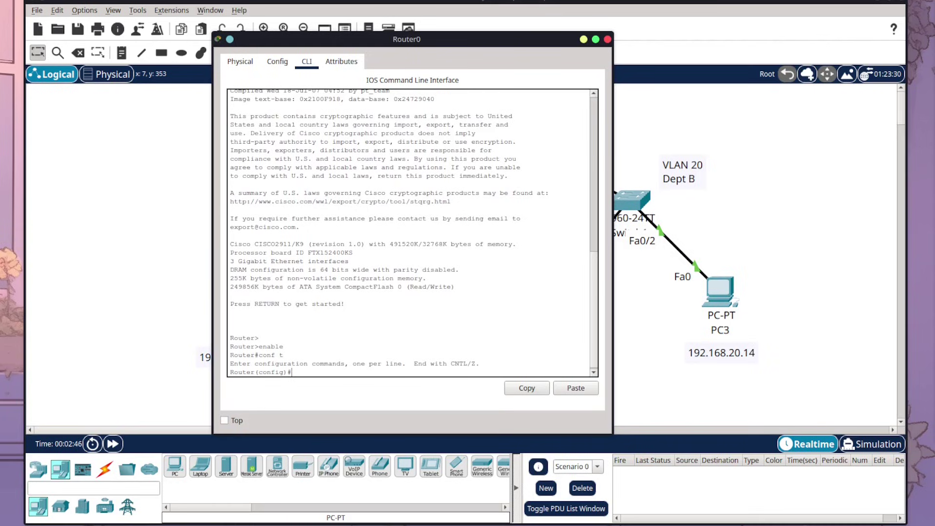
Configure Gig0/0 with address 192.168.20.1 255.255.255.0 and description Dept_A.
{"action": "type", "text": "interface gig"}
{"action": "left_click_drag", "start_coordinate": [407, 40], "coordinate": [632, 255]}
{"action": "left_click_drag", "start_coordinate": [496, 254], "coordinate": [445, 73]}
{"action": "type", "text": "0/0"}
{"action": "key", "text": "Return"}
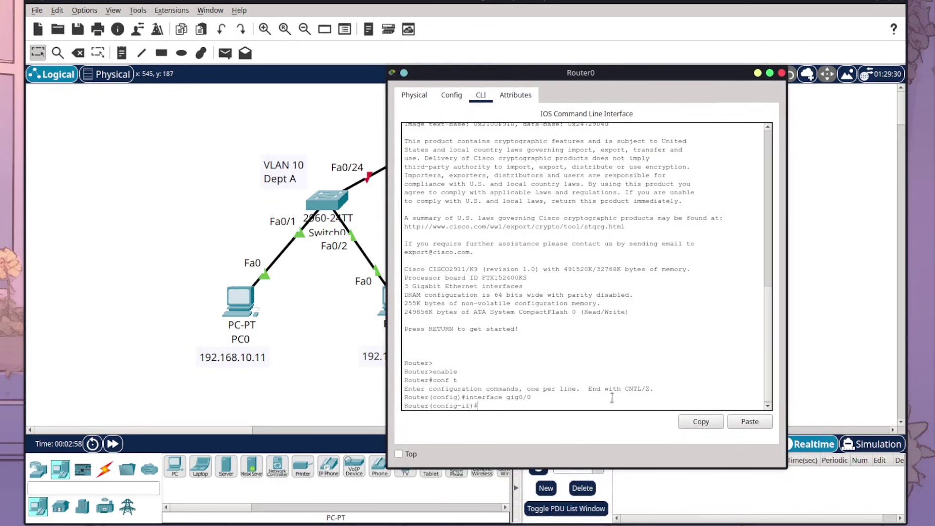
{"action": "type", "text": "ip address 192.168.20.1 255.255.255."}
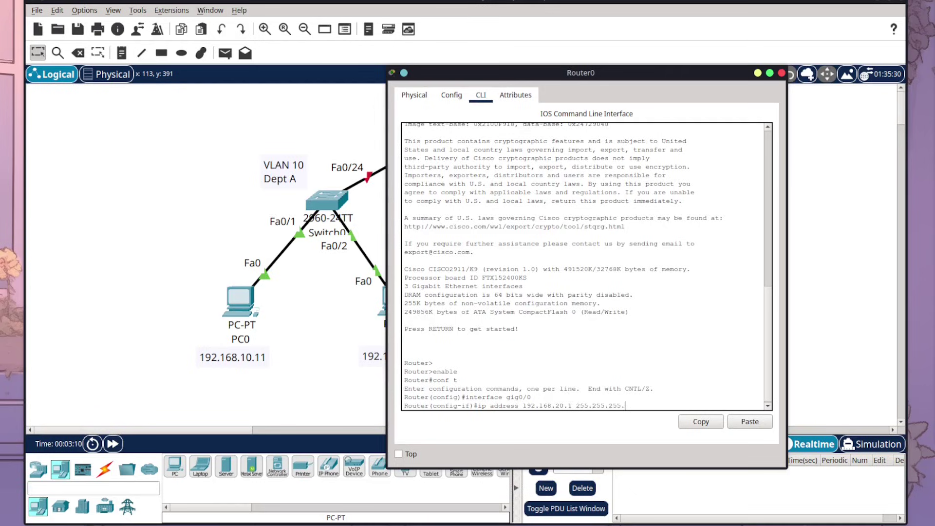
{"action": "type", "text": "0"}
{"action": "key", "text": "Return"}
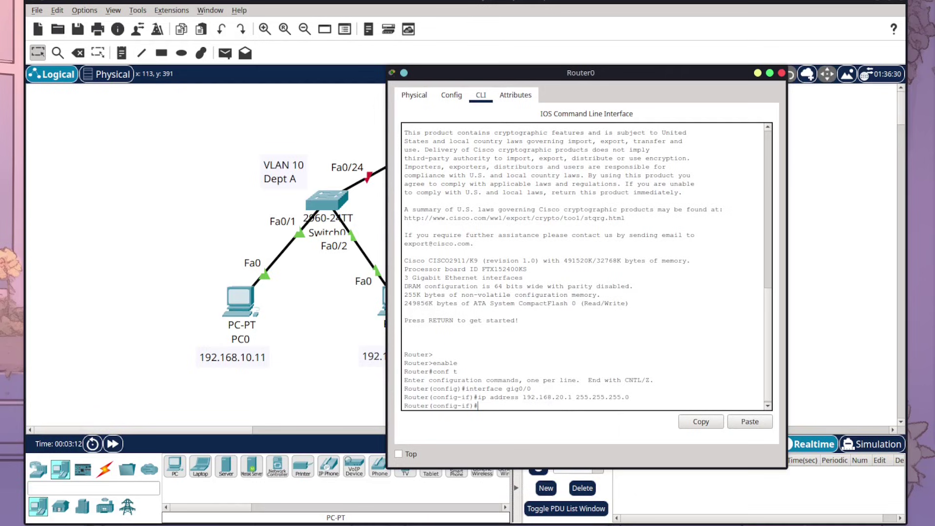
{"action": "type", "text": "description Dept_A"}
{"action": "key", "text": "Return"}
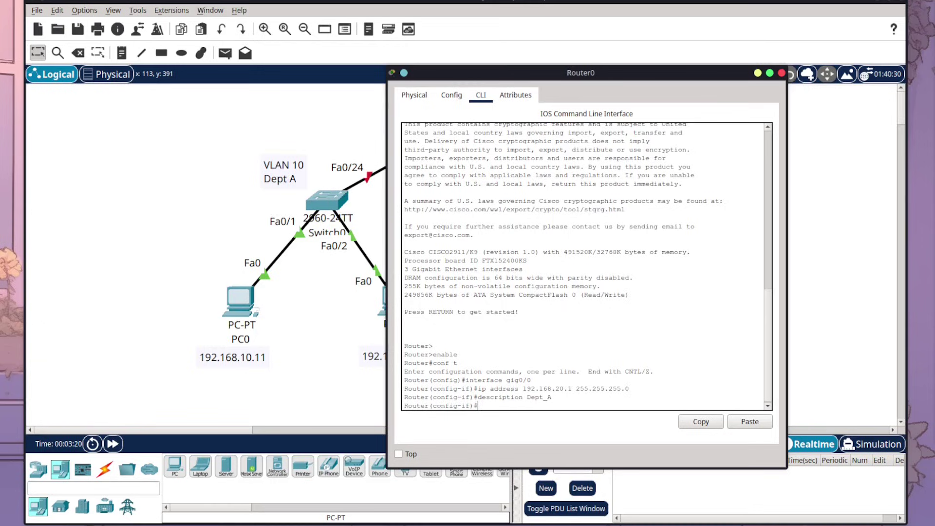
Correct Gig0/0's address to 192.168.10.1 and bring the interface up with no shutdown.
{"action": "key", "text": "Up"}
{"action": "key", "text": "Up"}
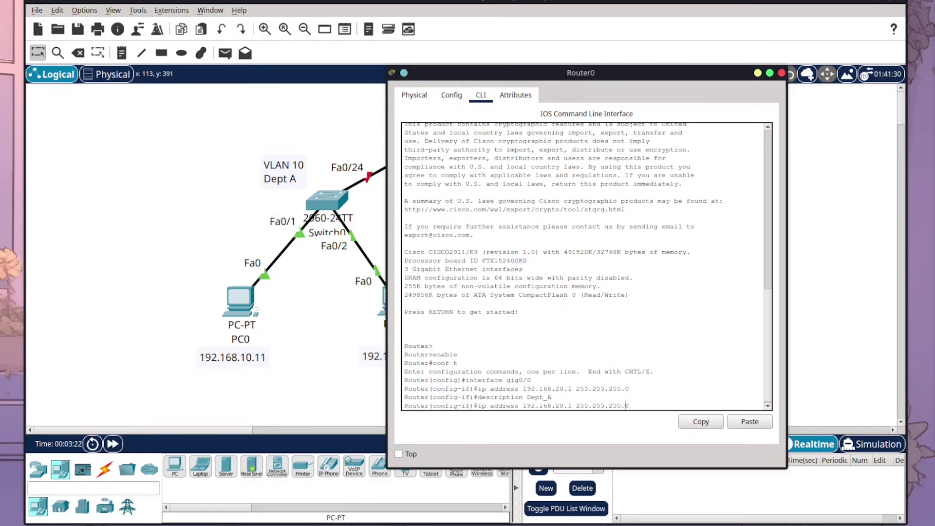
{"action": "key", "text": "Left"}
{"action": "key", "text": "Left"}
{"action": "key", "text": "Return"}
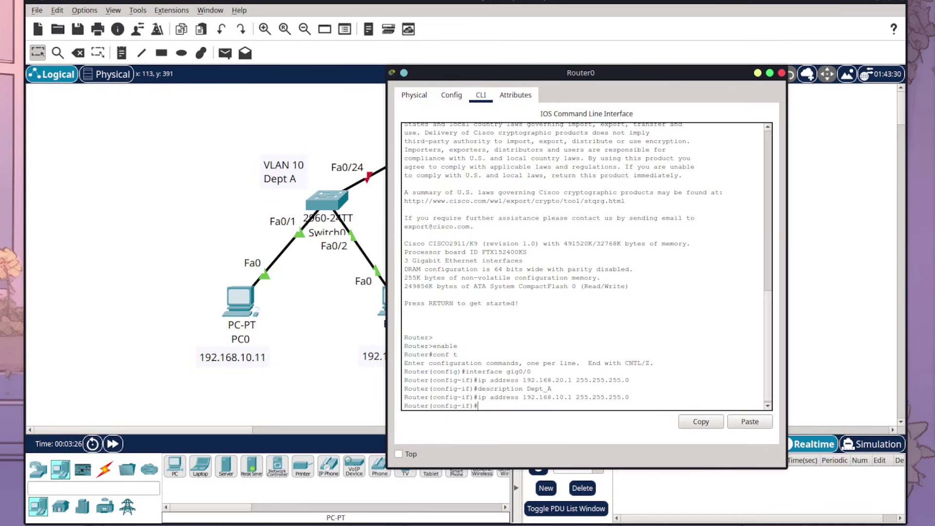
{"action": "type", "text": "no shutdown"}
{"action": "key", "text": "Return"}
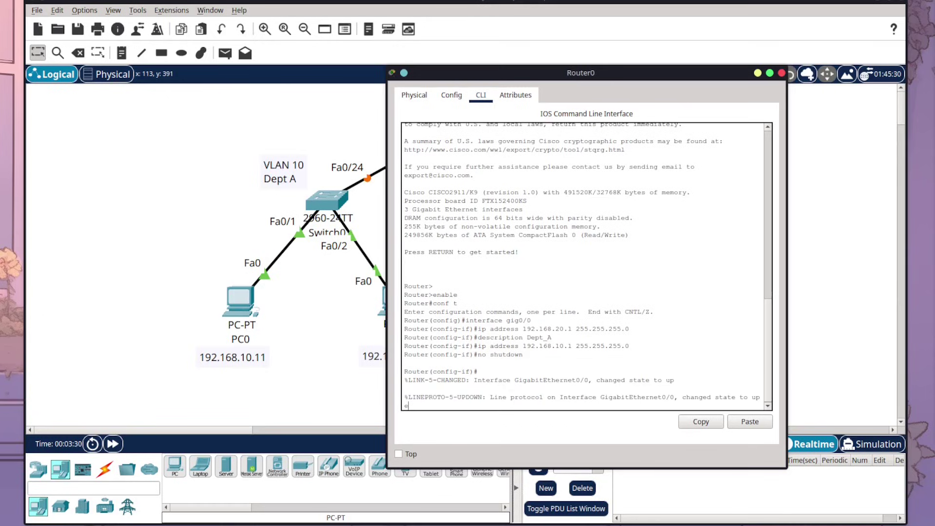
Return to privileged mode and save Router0's configuration with write memory.
{"action": "type", "text": "exit"}
{"action": "key", "text": "Return"}
{"action": "type", "text": "end"}
{"action": "key", "text": "Return"}
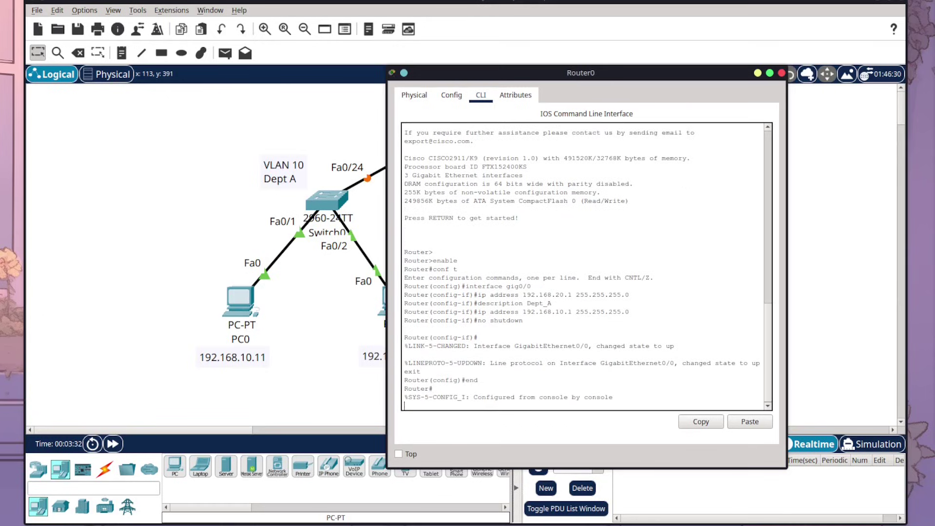
{"action": "type", "text": "write memory"}
{"action": "key", "text": "Return"}
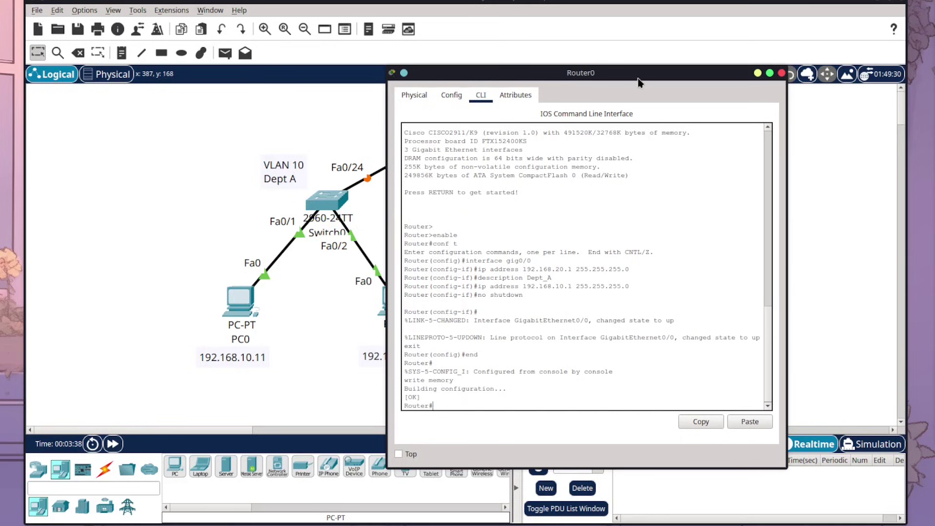
Re-enter privileged and global configuration mode on Router0 after a rejected interface command.
{"action": "left_click_drag", "start_coordinate": [639, 81], "coordinate": [395, 73]}
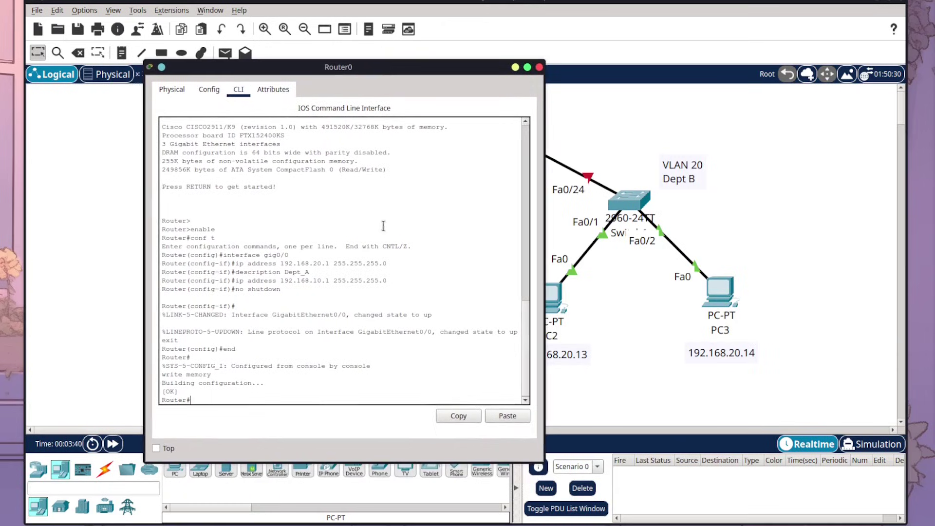
{"action": "type", "text": "interface gig0/1"}
{"action": "key", "text": "Return"}
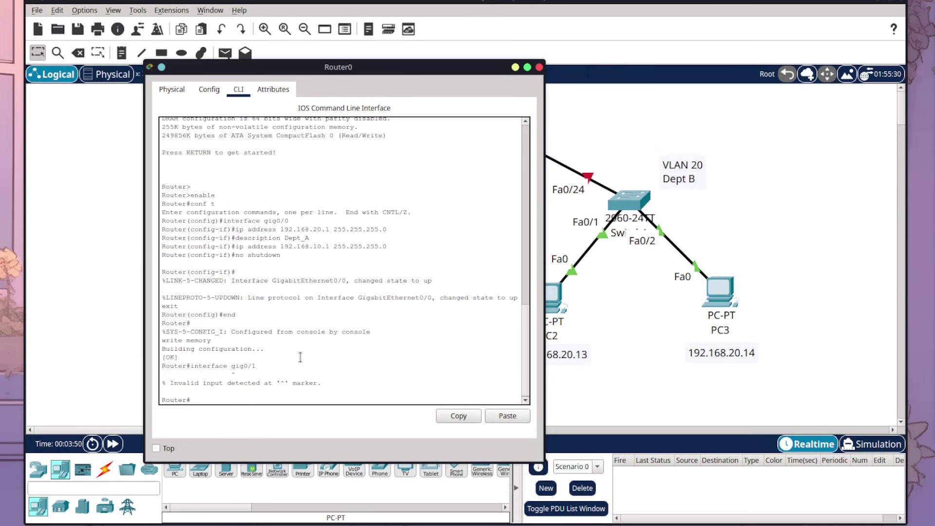
{"action": "type", "text": "enable"}
{"action": "key", "text": "Return"}
{"action": "type", "text": "conf"}
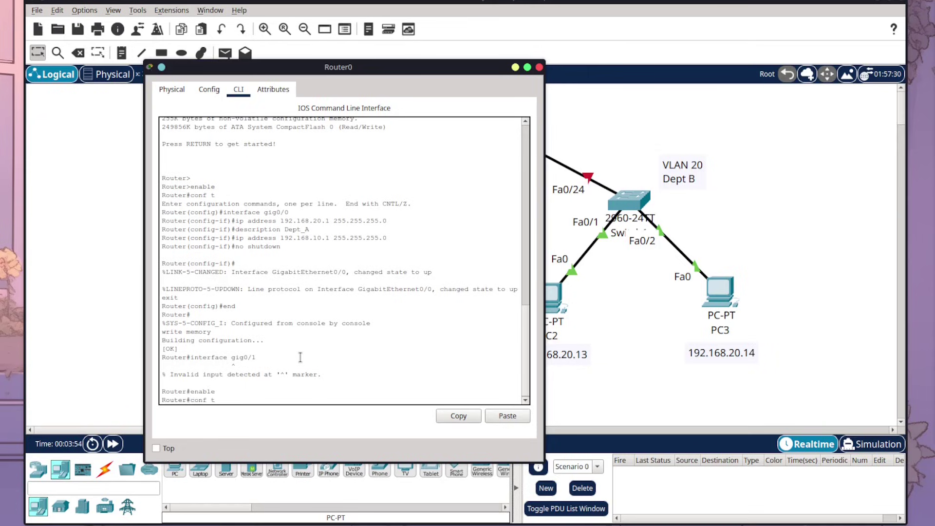
{"action": "type", "text": " t"}
{"action": "key", "text": "Return"}
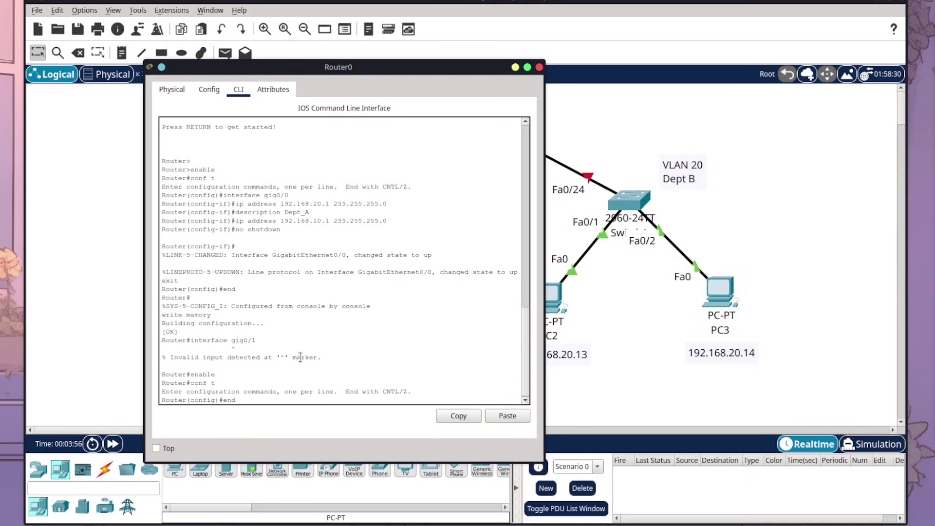
Give Gig0/1 the address 192.168.20.1 255.255.255.0 and description Dept_B.
{"action": "key", "text": "Up"}
{"action": "key", "text": "Up"}
{"action": "key", "text": "Up"}
{"action": "key", "text": "Up"}
{"action": "key", "text": "Up"}
{"action": "key", "text": "Up"}
{"action": "key", "text": "Up"}
{"action": "key", "text": "Down"}
{"action": "key", "text": "BackSpace"}
{"action": "type", "text": "1"}
{"action": "key", "text": "Return"}
{"action": "key", "text": "Up"}
{"action": "key", "text": "Up"}
{"action": "key", "text": "Up"}
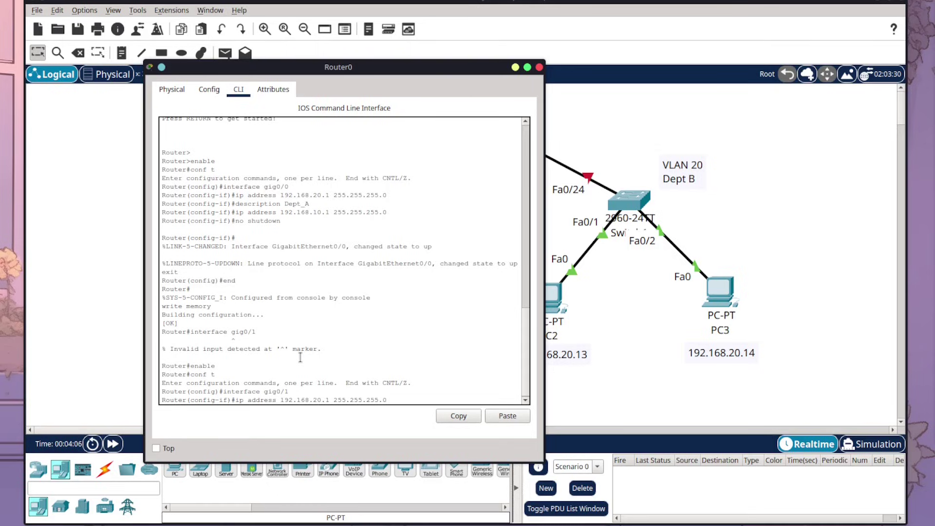
{"action": "key", "text": "Return"}
{"action": "type", "text": "descripti"}
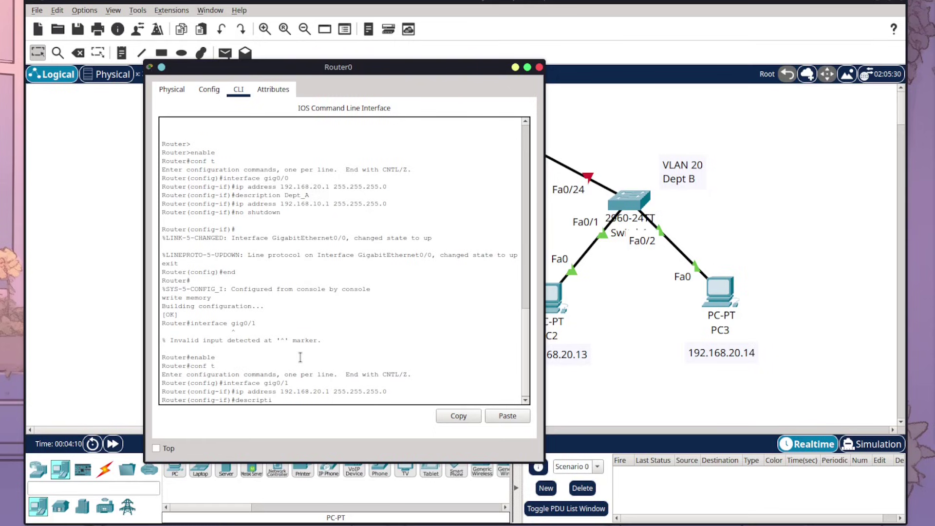
{"action": "type", "text": "on Dept_B"}
{"action": "key", "text": "Return"}
Bring Gig0/1 up, save Router0's configuration, and close the router window.
{"action": "type", "text": "no shutdown"}
{"action": "key", "text": "Return"}
{"action": "type", "text": "exit"}
{"action": "key", "text": "Return"}
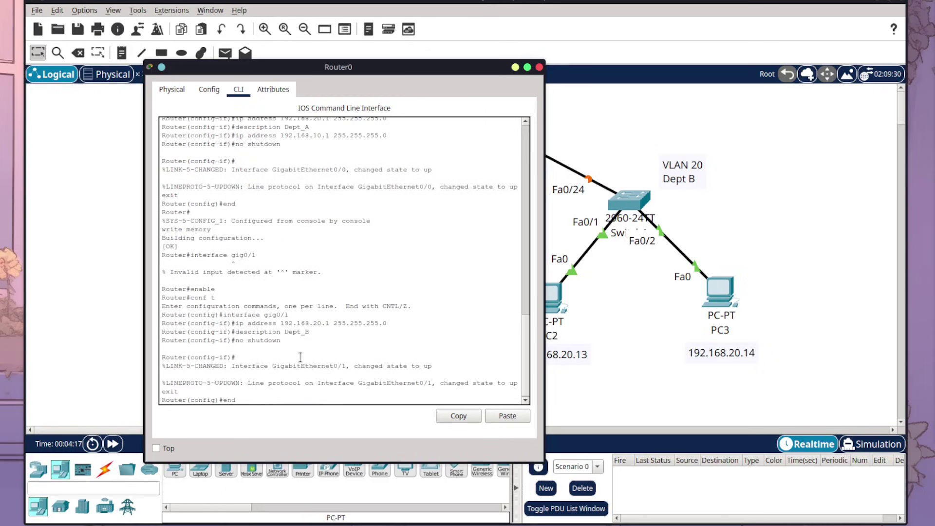
{"action": "key", "text": "Return"}
{"action": "type", "text": "write memory"}
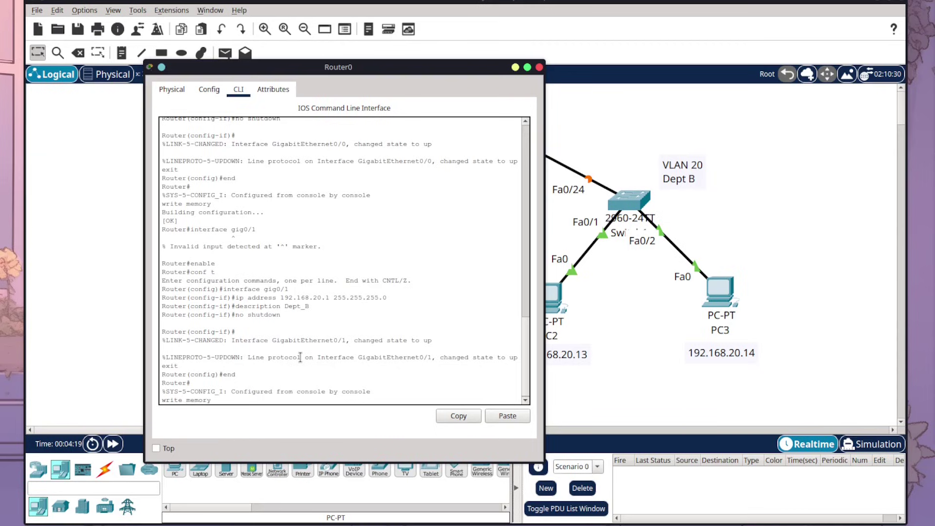
{"action": "key", "text": "Return"}
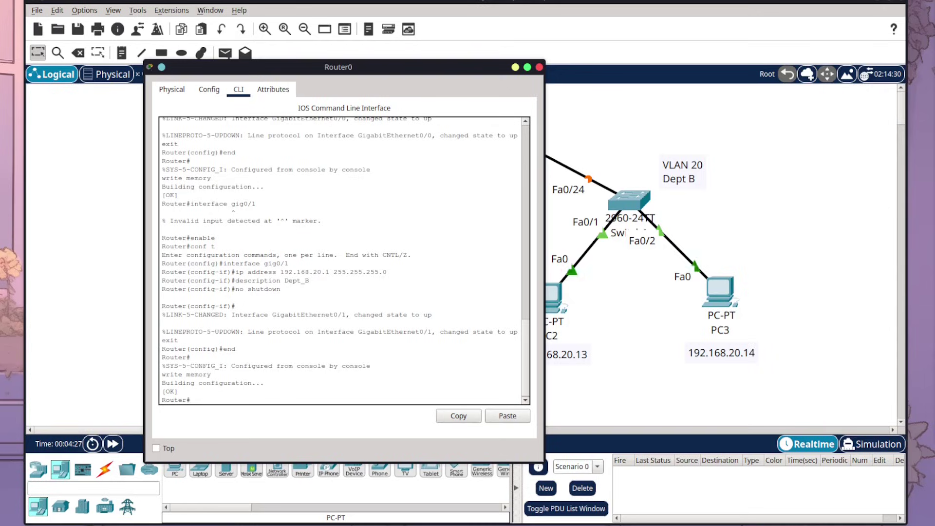
{"action": "left_click", "coordinate": [540, 67]}
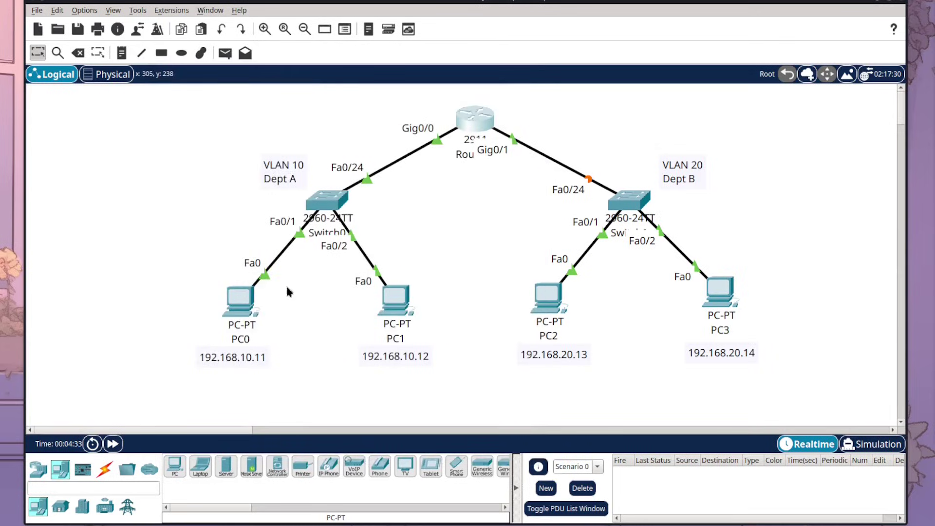
Enter PC0's IPv4 address 192.168.10.1 with the default 255.255.255.0 mask.
{"action": "left_click", "coordinate": [236, 297]}
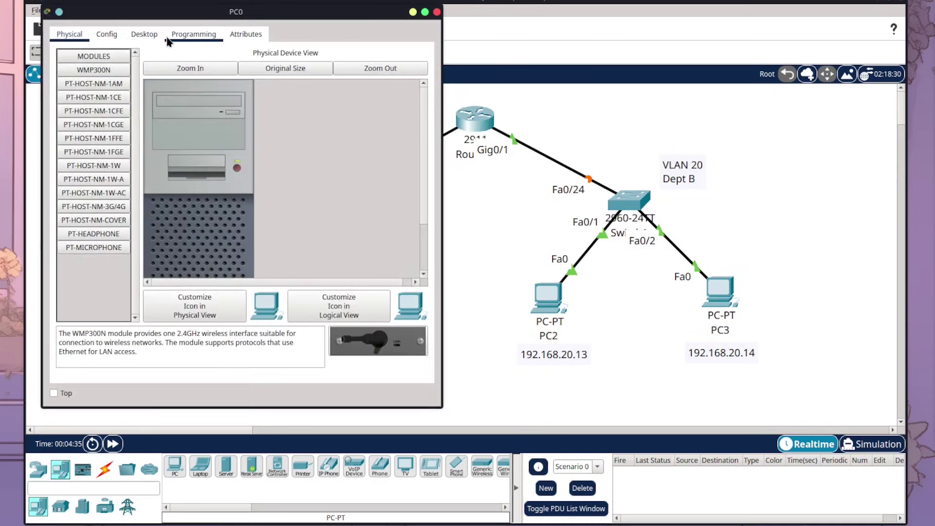
{"action": "left_click", "coordinate": [161, 36]}
{"action": "left_click", "coordinate": [86, 73]}
{"action": "left_click", "coordinate": [249, 124]}
{"action": "type", "text": "192.168.10.11"}
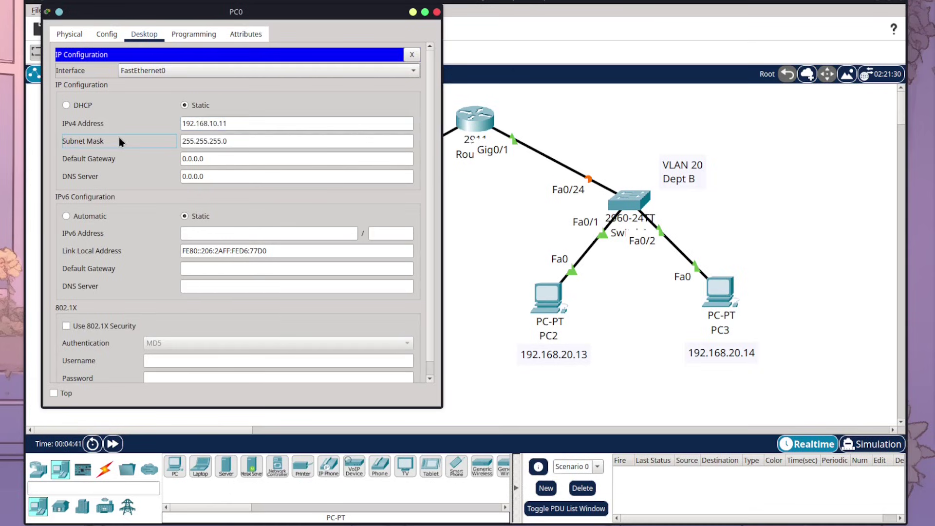
{"action": "left_click", "coordinate": [119, 138]}
{"action": "left_click", "coordinate": [438, 16]}
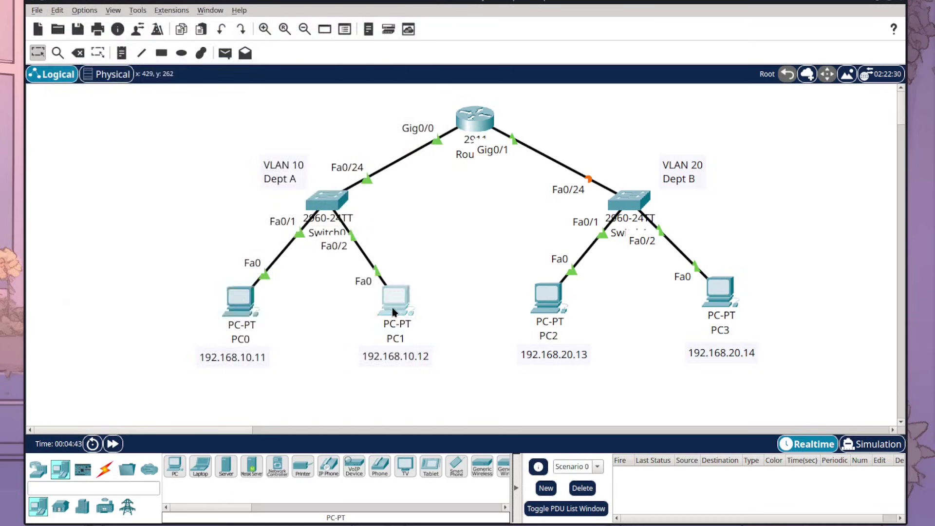
Give PC1 address 192.168.10.12, mask 255.255.255.0 and gateway 192.168.10.1.
{"action": "left_click", "coordinate": [390, 305]}
{"action": "left_click", "coordinate": [144, 34]}
{"action": "left_click", "coordinate": [92, 78]}
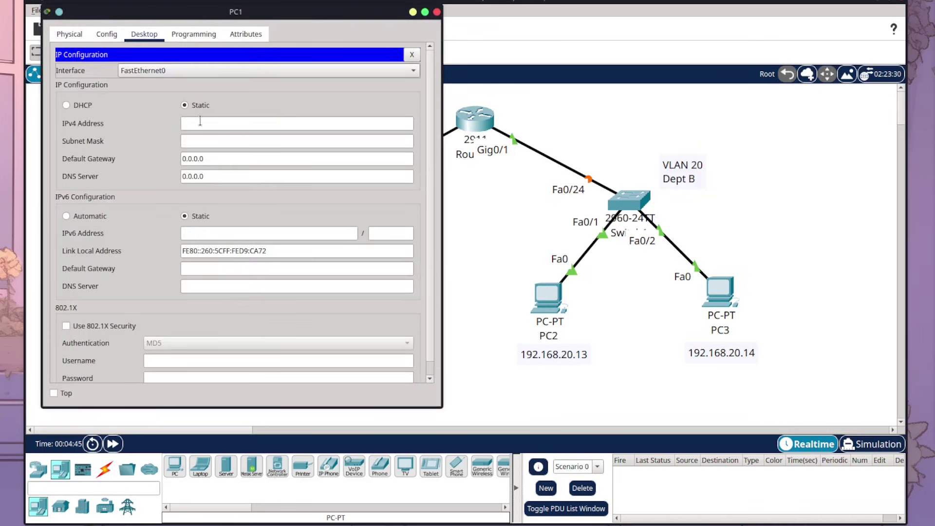
{"action": "left_click", "coordinate": [199, 123]}
{"action": "type", "text": "192.168.10.12"}
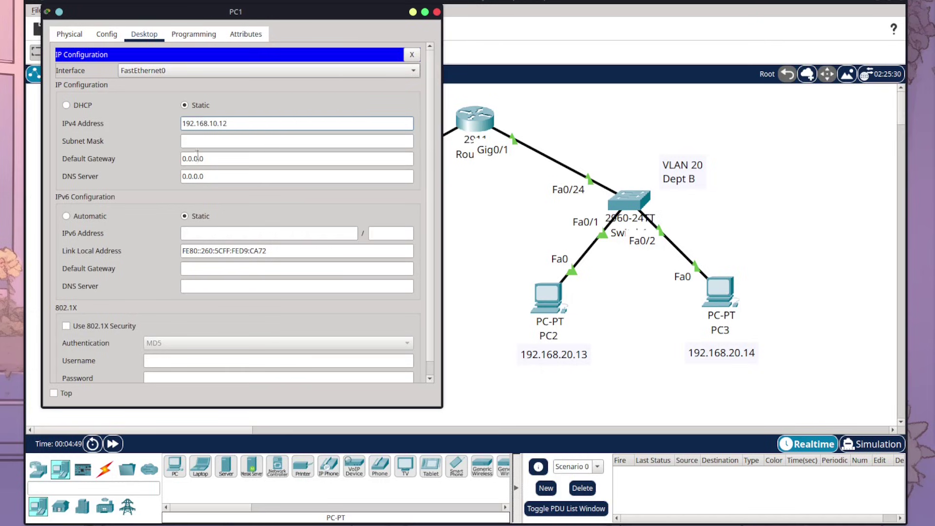
{"action": "key", "text": "Tab"}
{"action": "key", "text": "Tab"}
{"action": "type", "text": "192.168.10.1"}
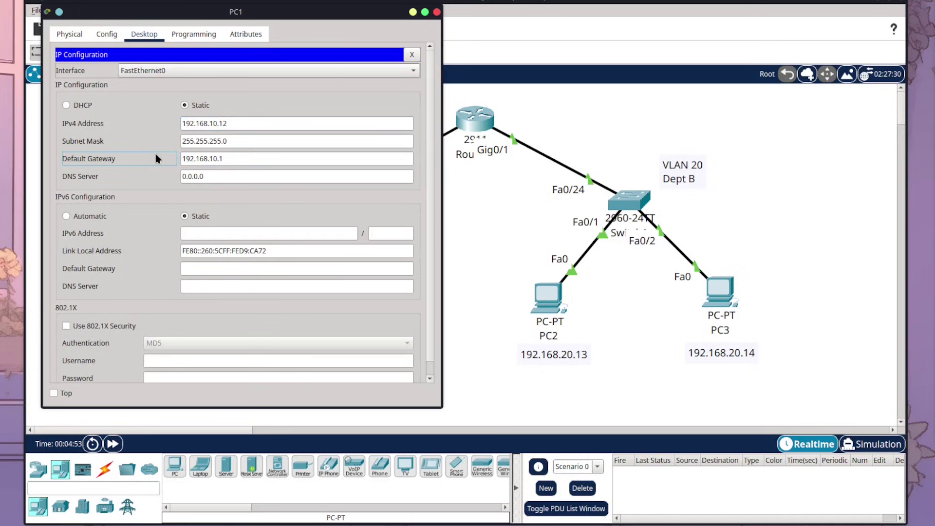
{"action": "left_click", "coordinate": [437, 12]}
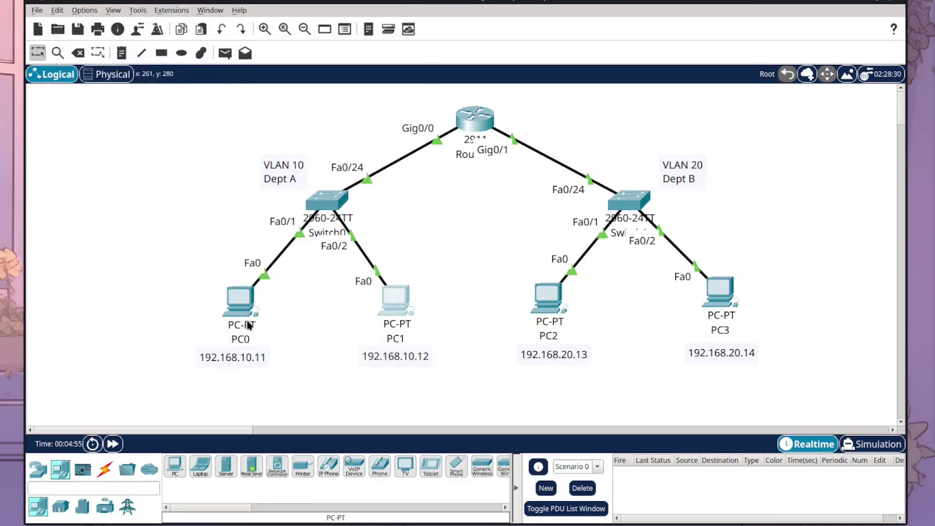
Replace PC0's default gateway 0.0.0.0 with 192.168.10.1.
{"action": "left_click", "coordinate": [242, 300]}
{"action": "left_click", "coordinate": [92, 80]}
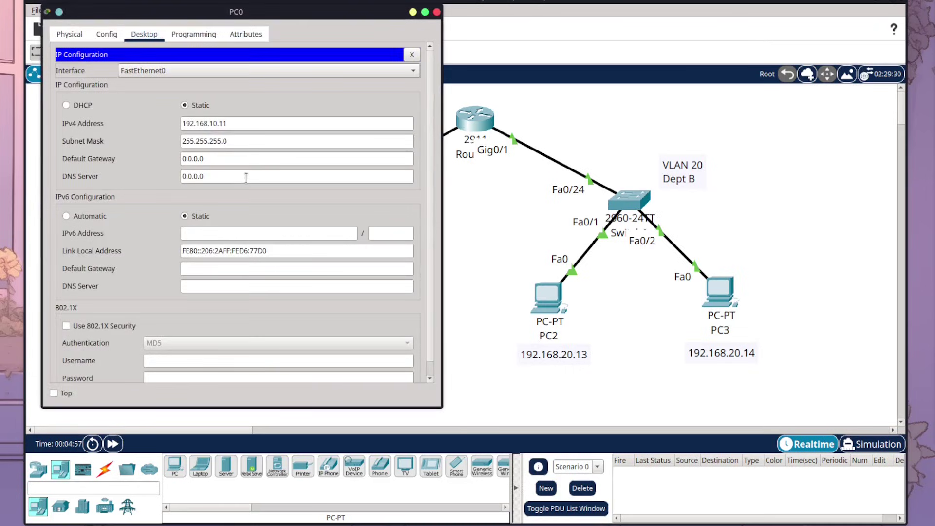
{"action": "double_click", "coordinate": [232, 159]}
{"action": "type", "text": "192.168.10.1"}
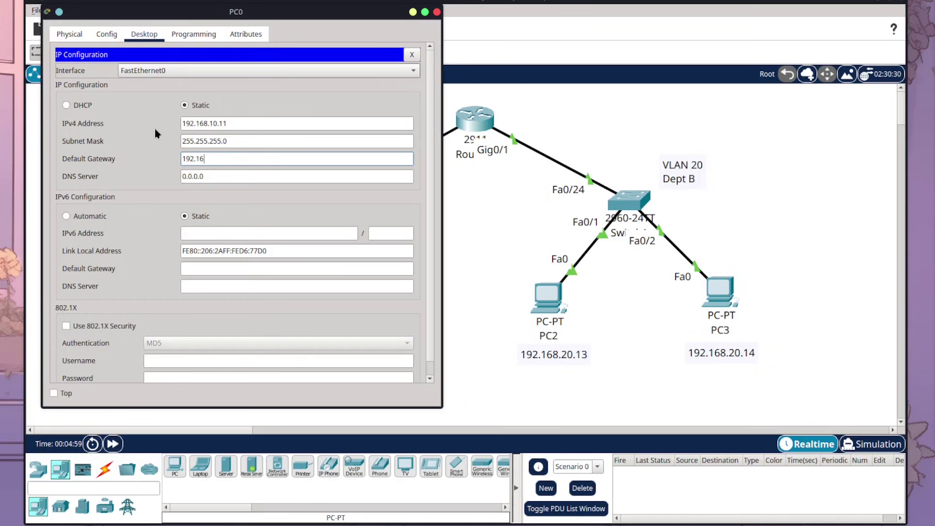
Give PC2 address 192.168.20.13, mask 255.255.255.0 and gateway 192.168.20.1.
{"action": "left_click", "coordinate": [438, 12]}
{"action": "left_click", "coordinate": [548, 295]}
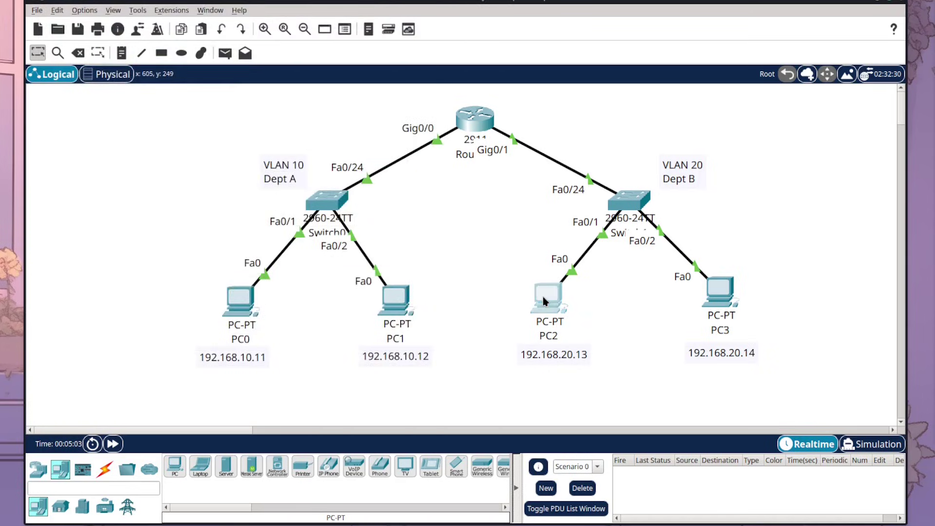
{"action": "left_click", "coordinate": [142, 34]}
{"action": "left_click", "coordinate": [92, 78]}
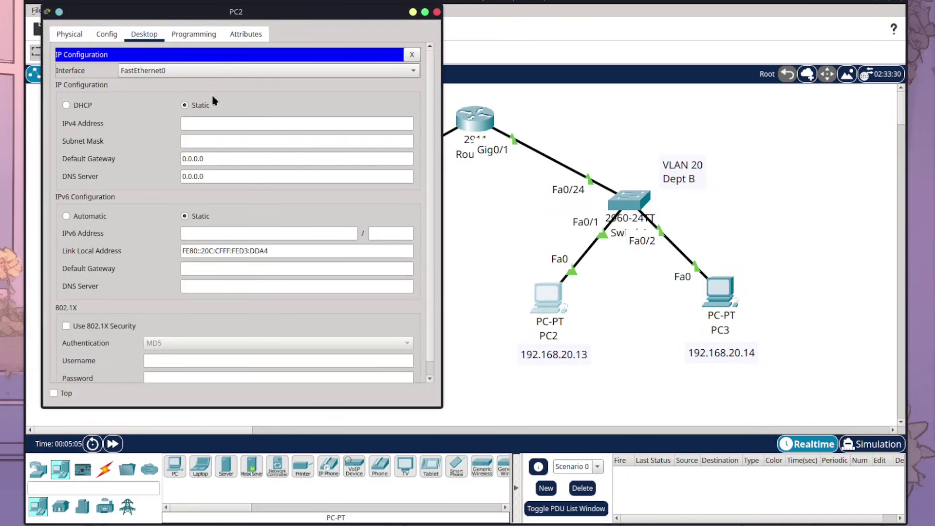
{"action": "left_click", "coordinate": [197, 122]}
{"action": "type", "text": "192.168.20.1"}
{"action": "left_click", "coordinate": [191, 140]}
{"action": "left_click", "coordinate": [212, 158]}
{"action": "type", "text": "192.168.20."}
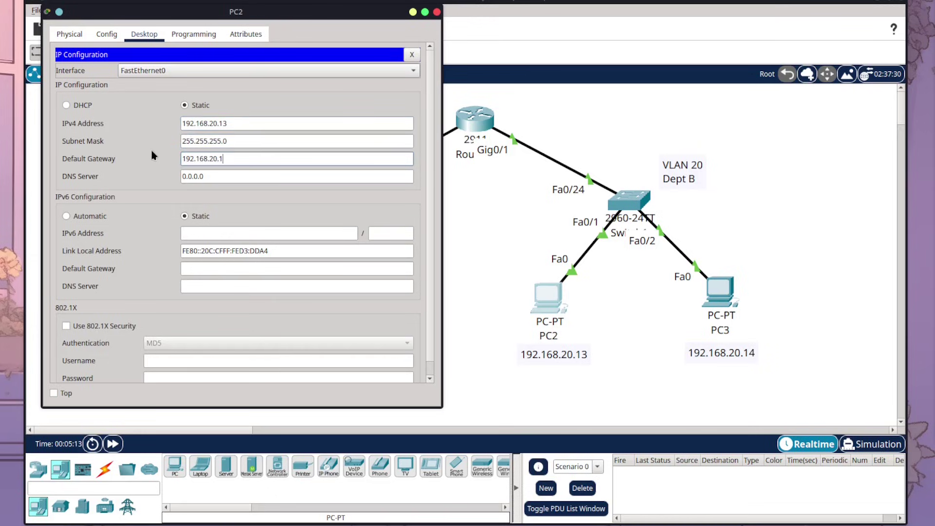
{"action": "key", "text": "ctrl+a"}
{"action": "left_click", "coordinate": [437, 12]}
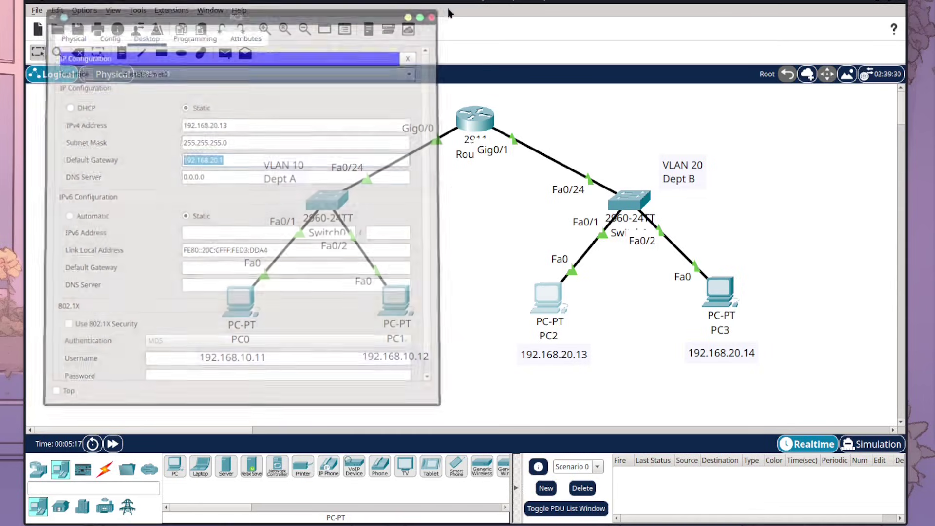
Give PC3 address 192.168.20.14, mask 255.255.255.0 and gateway 192.168.20.1.
{"action": "left_click", "coordinate": [721, 293]}
{"action": "left_click", "coordinate": [153, 38]}
{"action": "left_click", "coordinate": [93, 75]}
{"action": "left_click", "coordinate": [225, 123]}
{"action": "type", "text": "192.168.20.14"}
{"action": "left_click", "coordinate": [225, 155]}
{"action": "key", "text": "BackSpace"}
{"action": "key", "text": "BackSpace"}
{"action": "key", "text": "BackSpace"}
{"action": "key", "text": "BackSpace"}
{"action": "key", "text": "BackSpace"}
{"action": "key", "text": "BackSpace"}
{"action": "key", "text": "BackSpace"}
{"action": "type", "text": "192.168.20.10"}
{"action": "left_click_drag", "start_coordinate": [236, 159], "coordinate": [169, 149]}
{"action": "type", "text": "192.168.20.1"}
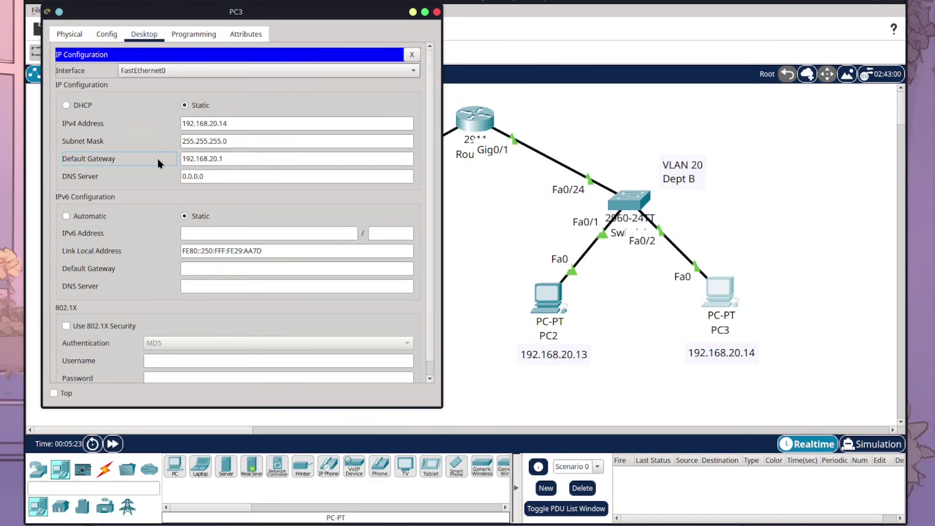
{"action": "left_click", "coordinate": [438, 11]}
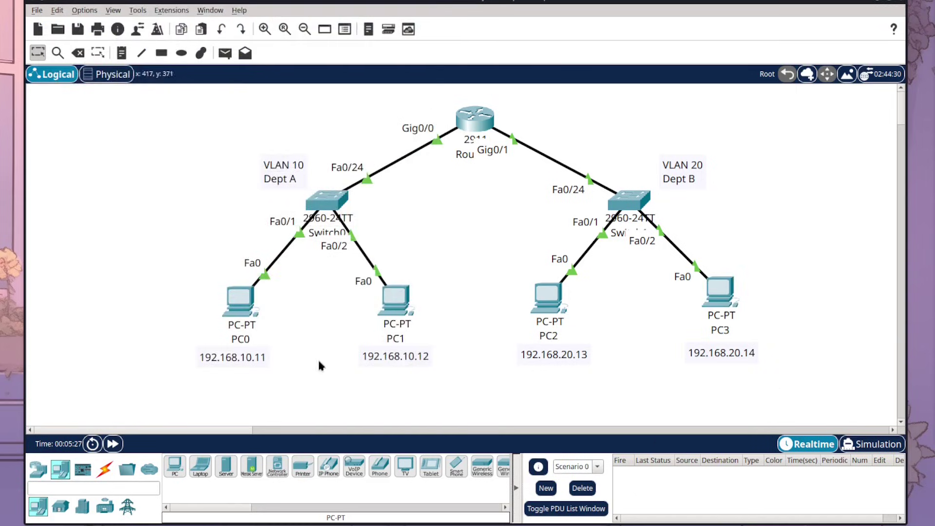
Save the network file, then ping PC1 at 192.168.10.12 from PC0's Command Prompt.
{"action": "left_click", "coordinate": [77, 29]}
{"action": "left_click", "coordinate": [237, 296]}
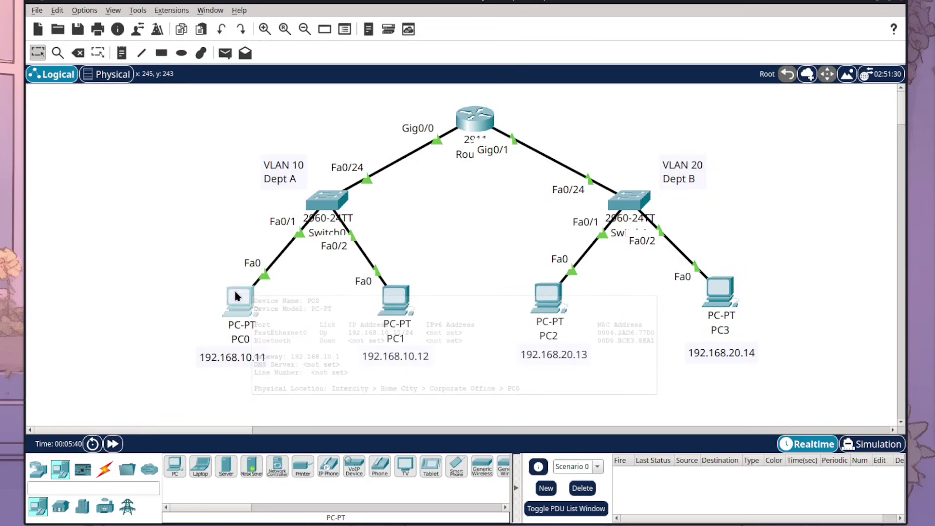
{"action": "left_click", "coordinate": [309, 100]}
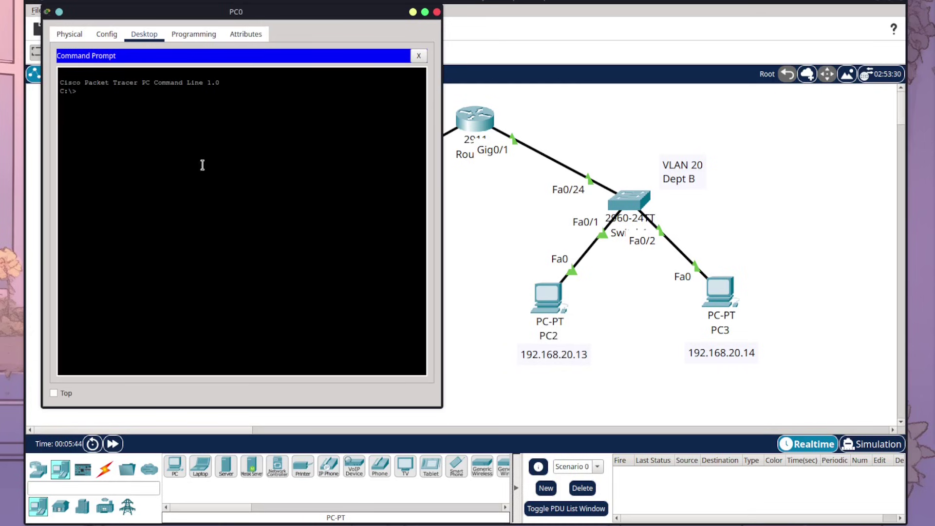
{"action": "left_click_drag", "start_coordinate": [365, 16], "coordinate": [754, 31]}
{"action": "left_click_drag", "start_coordinate": [517, 20], "coordinate": [540, 23]}
{"action": "type", "text": "ing 192.168."}
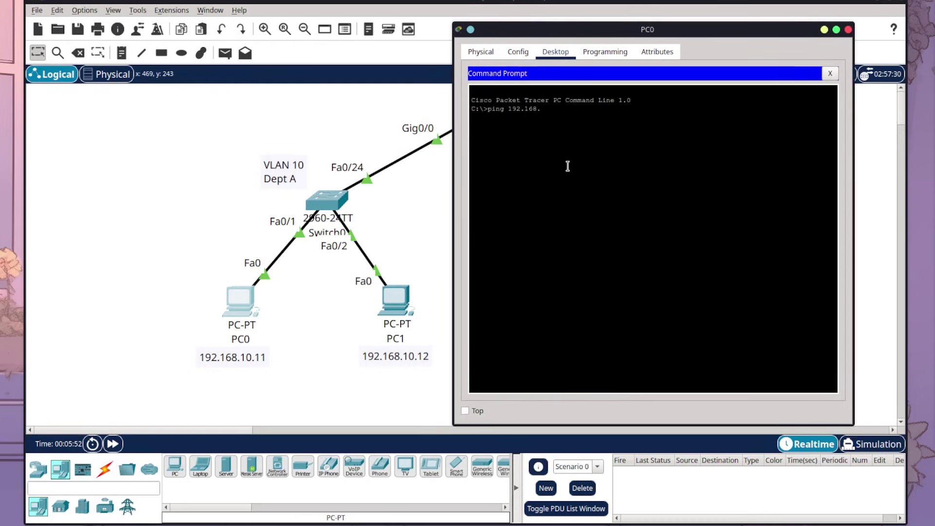
{"action": "type", "text": "10.12"}
{"action": "key", "text": "Return"}
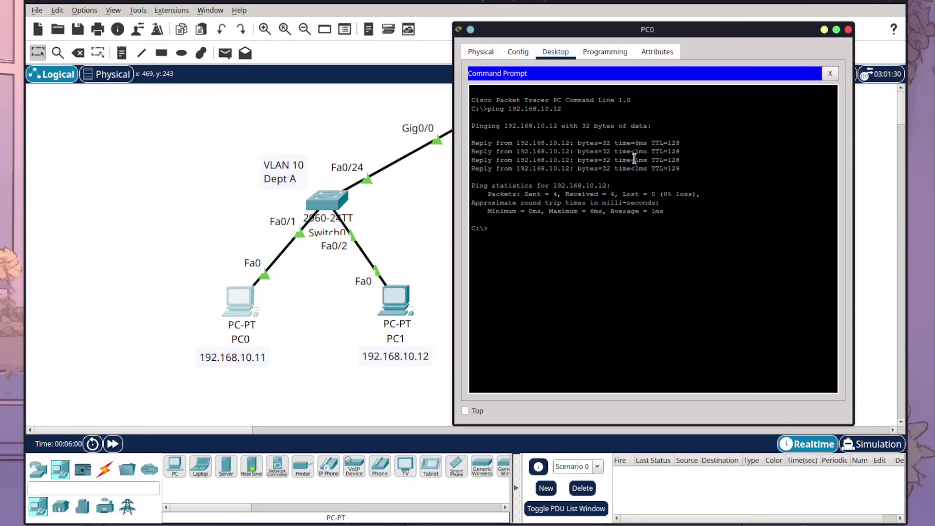
{"action": "left_click_drag", "start_coordinate": [714, 32], "coordinate": [333, 53]}
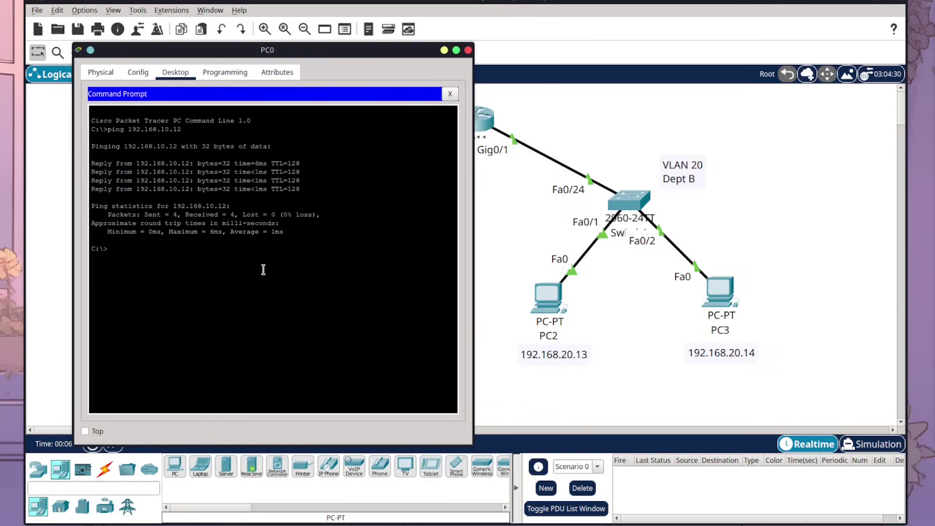
Ping PC2 at 192.168.20.13 from PC0, receiving 3 of 4 replies.
{"action": "type", "text": "ping 192.168.20.13"}
{"action": "key", "text": "Return"}
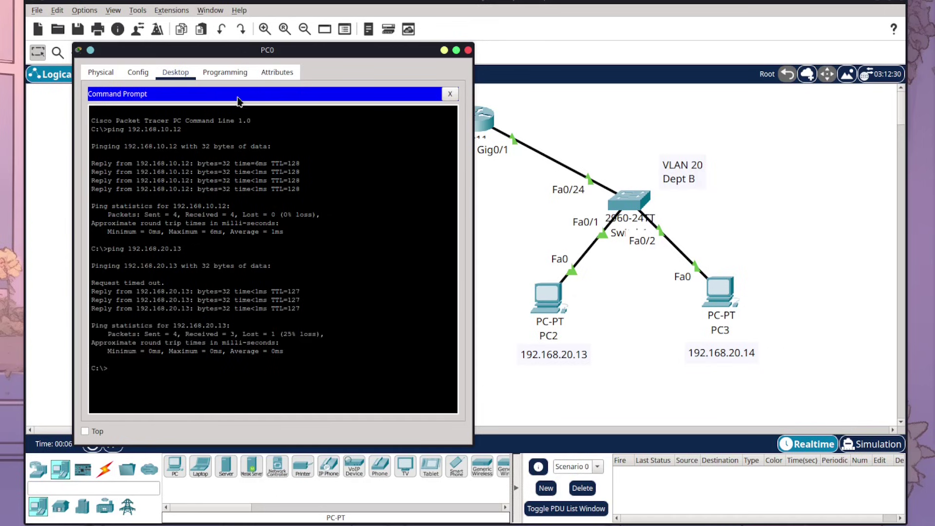
{"action": "left_click_drag", "start_coordinate": [244, 54], "coordinate": [854, 81]}
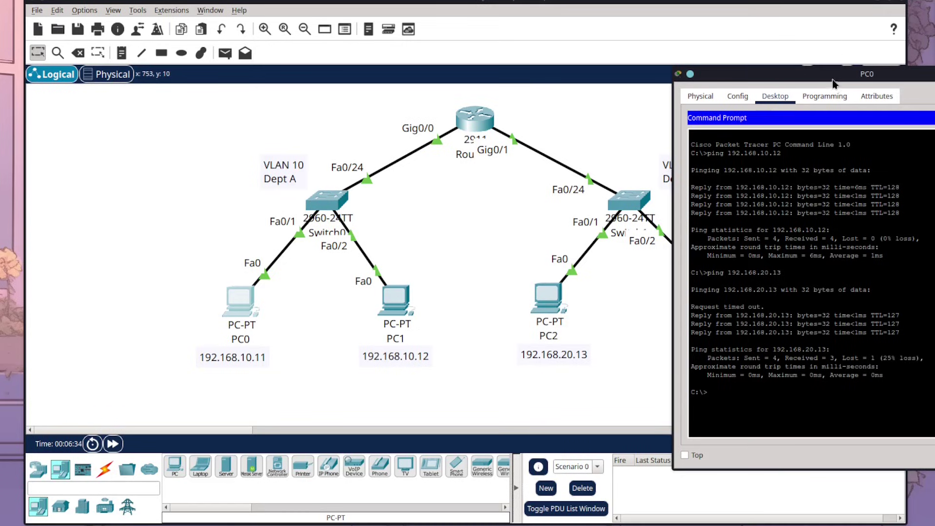
{"action": "left_click_drag", "start_coordinate": [748, 76], "coordinate": [360, 85]}
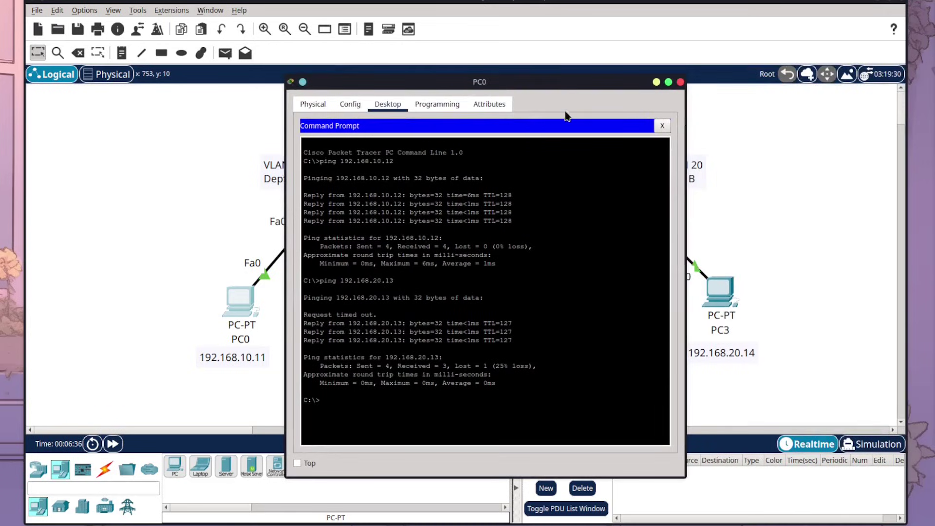
{"action": "left_click_drag", "start_coordinate": [598, 83], "coordinate": [691, 322]}
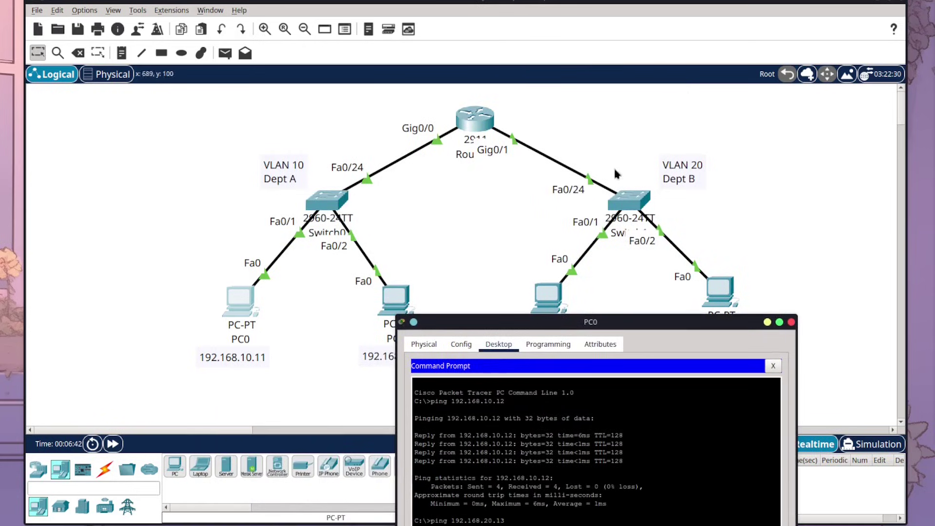
Run arp -a on PC0 and highlight the 192.168.10.1 and 192.168.10.12 entries.
{"action": "left_click_drag", "start_coordinate": [589, 322], "coordinate": [587, 70]}
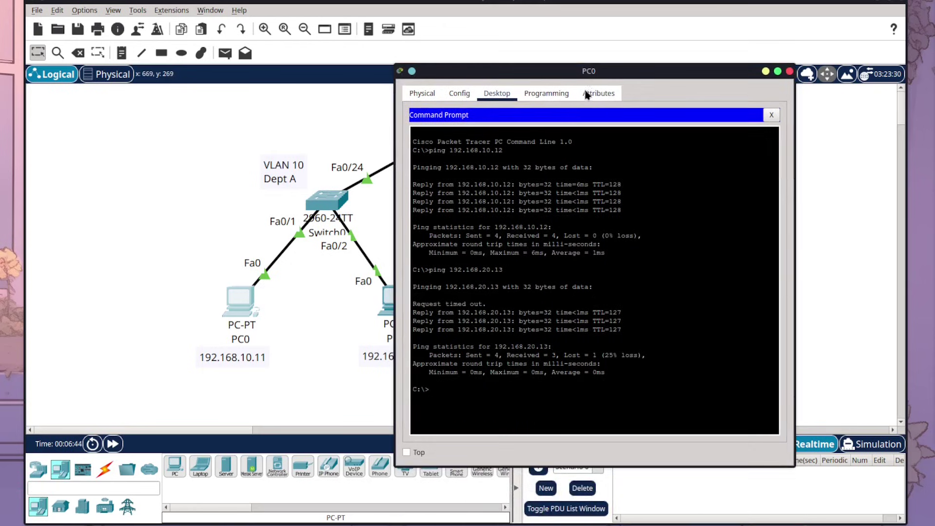
{"action": "left_click_drag", "start_coordinate": [608, 373], "coordinate": [475, 380]}
{"action": "type", "text": "arp -a"}
{"action": "key", "text": "Return"}
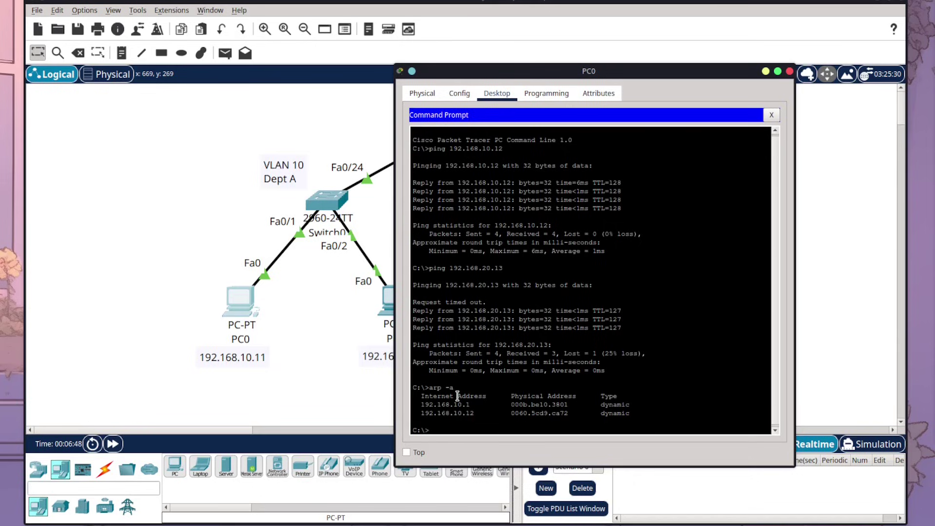
{"action": "left_click_drag", "start_coordinate": [632, 410], "coordinate": [422, 403]}
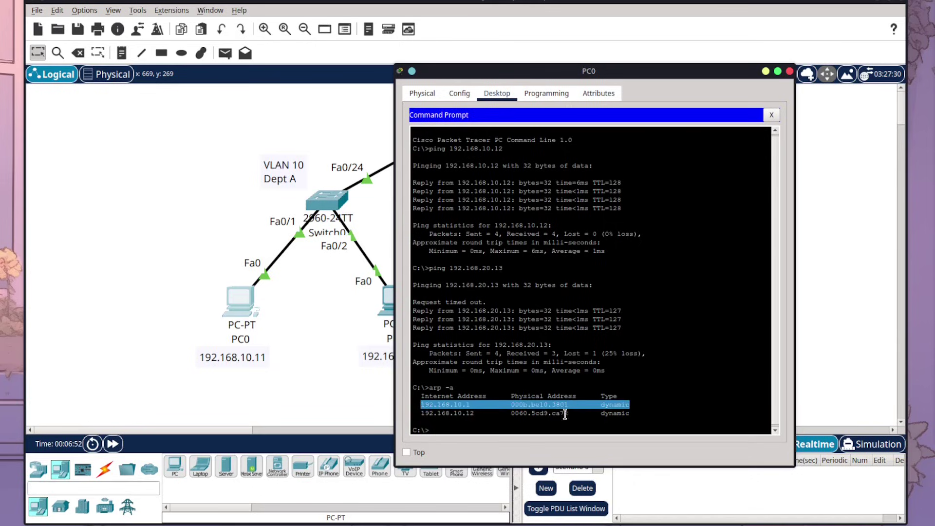
{"action": "left_click_drag", "start_coordinate": [634, 409], "coordinate": [421, 397]}
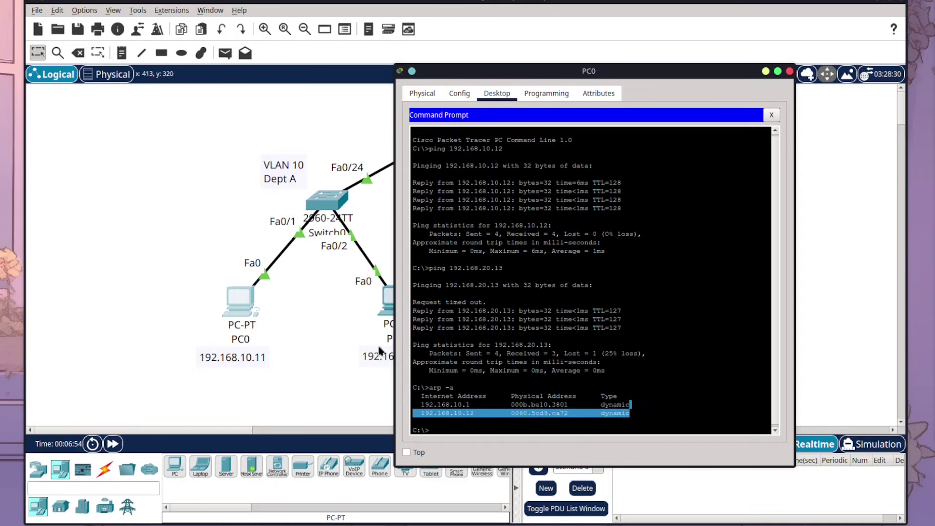
Rerun the ping to 192.168.20.13, now getting all 4 replies with 0% loss.
{"action": "left_click_drag", "start_coordinate": [513, 73], "coordinate": [594, 43]}
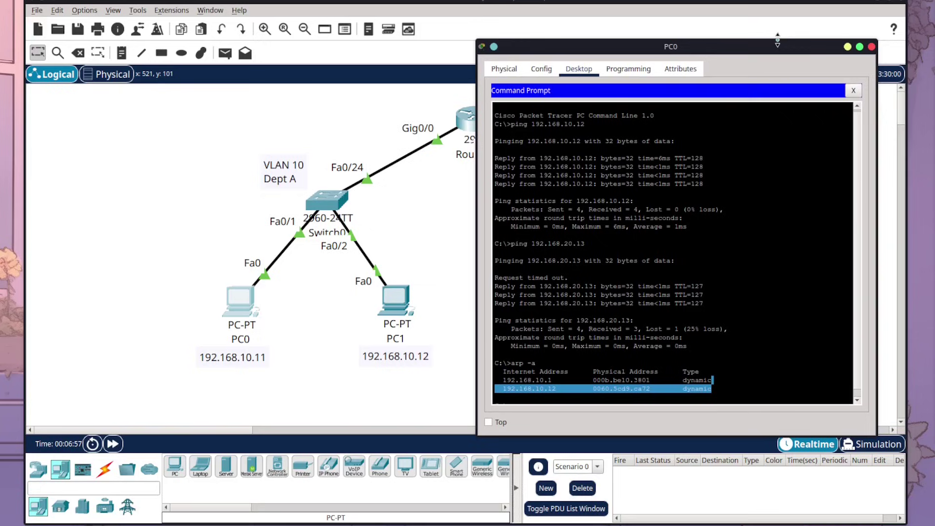
{"action": "left_click_drag", "start_coordinate": [717, 37], "coordinate": [912, 53]}
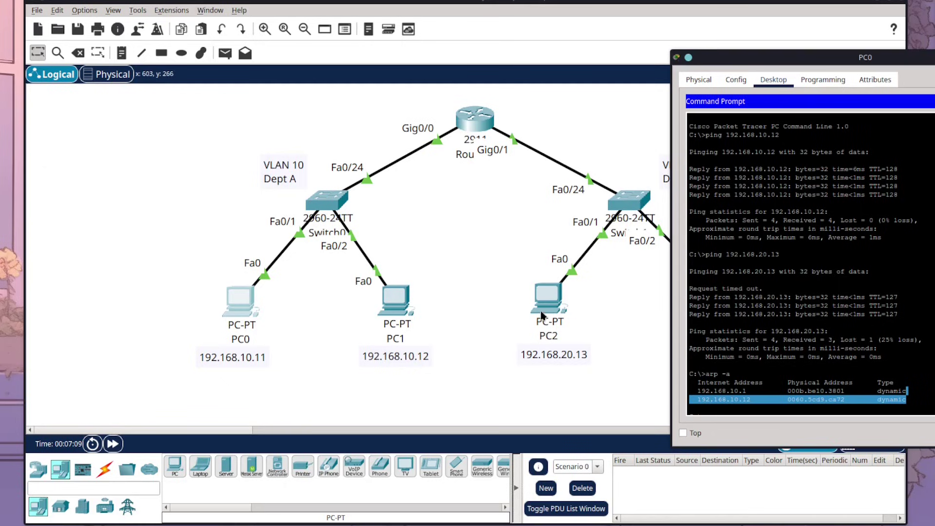
{"action": "left_click_drag", "start_coordinate": [737, 52], "coordinate": [477, 79]}
{"action": "left_click_drag", "start_coordinate": [509, 318], "coordinate": [423, 316]}
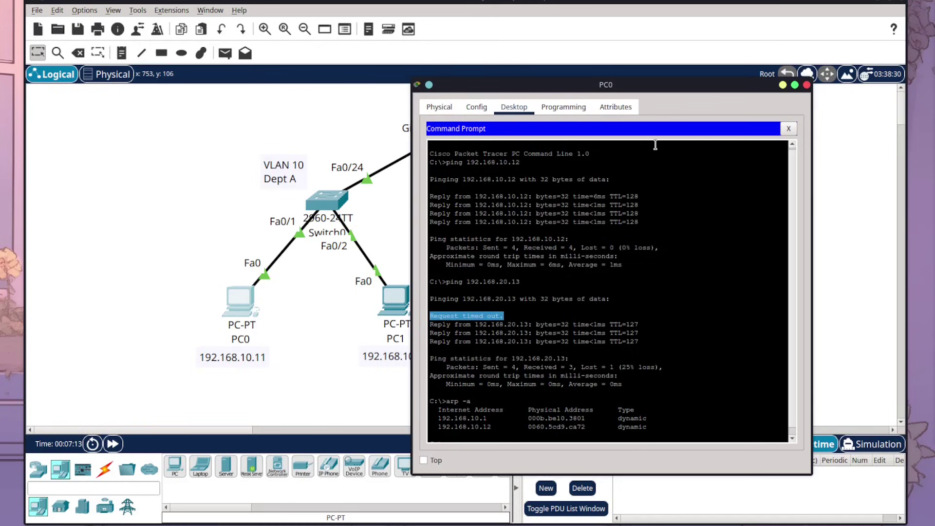
{"action": "key", "text": "Up"}
{"action": "key", "text": "Up"}
{"action": "key", "text": "Return"}
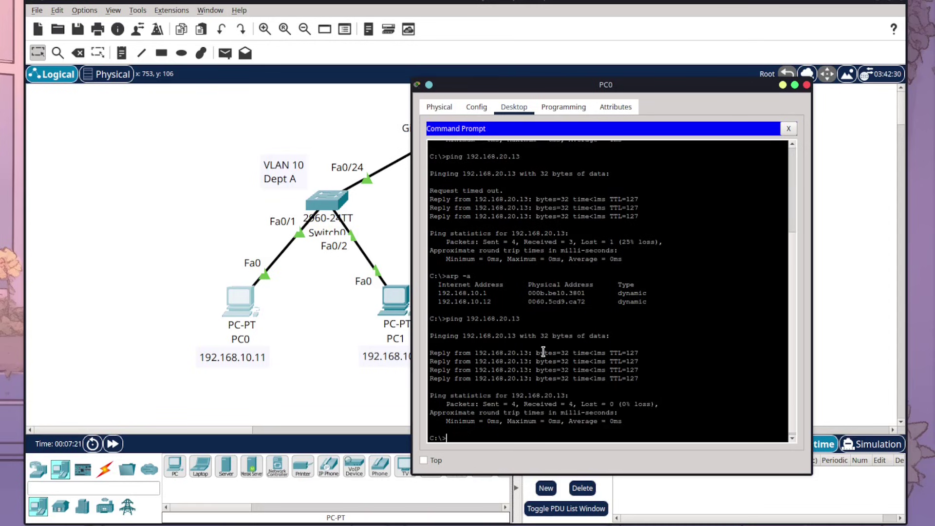
Close PC0's window and open PC3's Command Prompt, moving it aside to uncover PC0 and PC1.
{"action": "left_click", "coordinate": [807, 85]}
{"action": "left_click", "coordinate": [736, 298]}
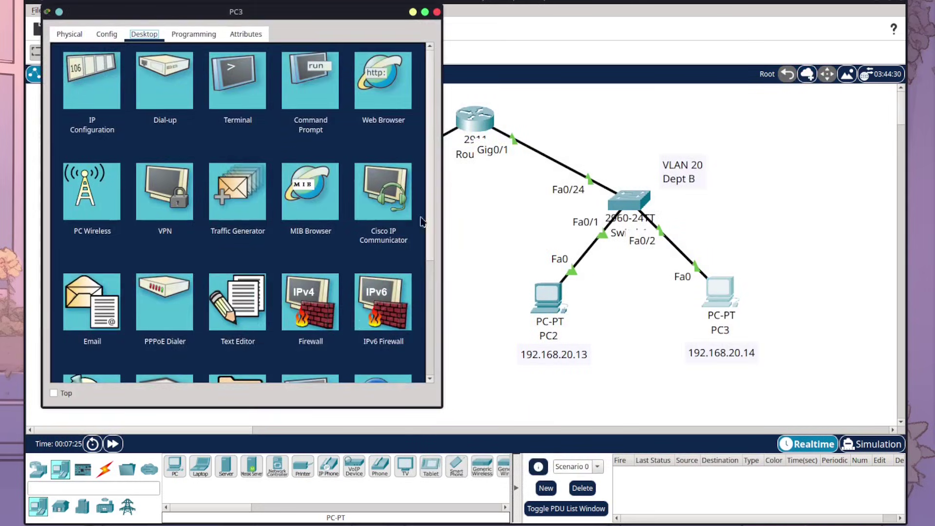
{"action": "left_click", "coordinate": [311, 81]}
{"action": "left_click_drag", "start_coordinate": [305, 18], "coordinate": [733, 30]}
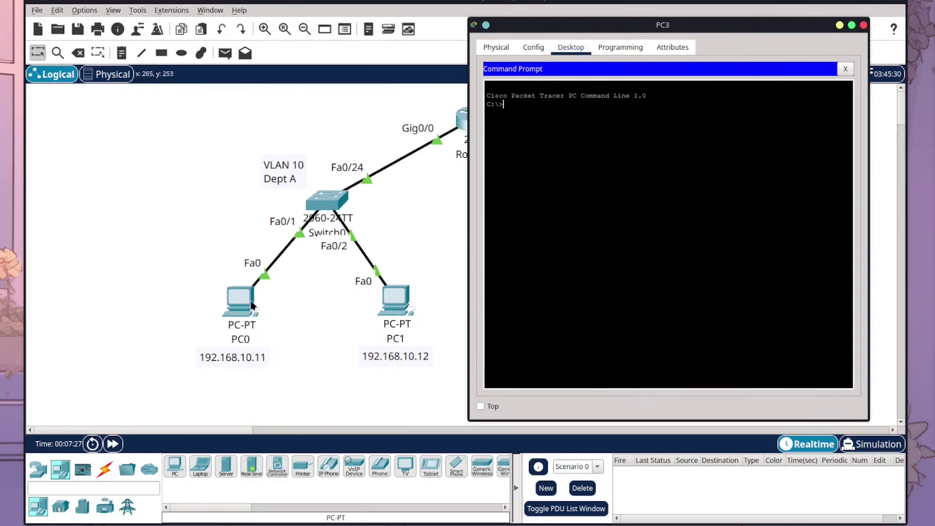
From PC3, ping PC0 at 192.168.10.11, getting 4 of 4 replies.
{"action": "type", "text": "192.168.10.11"}
{"action": "key", "text": "Return"}
{"action": "key", "text": "Up"}
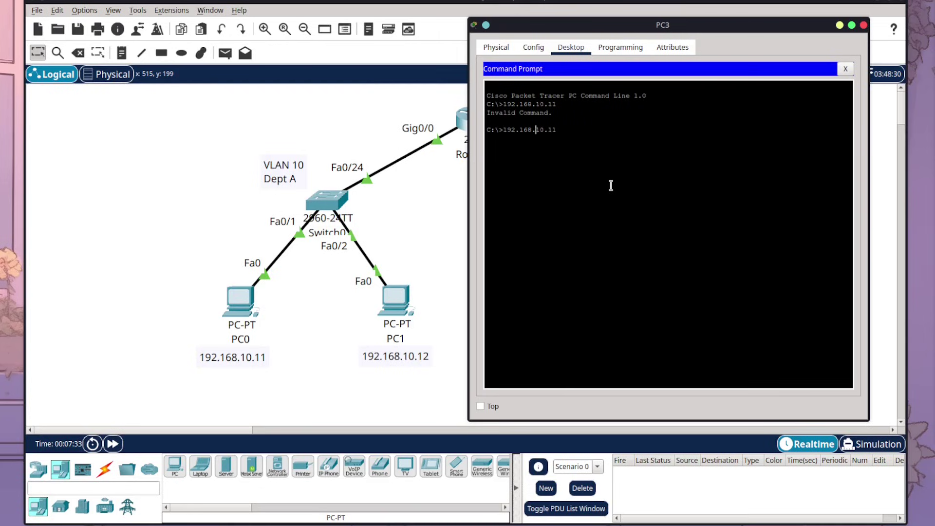
{"action": "key", "text": "Left"}
{"action": "key", "text": "Left"}
{"action": "key", "text": "Left"}
{"action": "key", "text": "Left"}
{"action": "key", "text": "Left"}
{"action": "key", "text": "Left"}
{"action": "key", "text": "Left"}
{"action": "key", "text": "Left"}
{"action": "type", "text": "ping"}
{"action": "key", "text": "Return"}
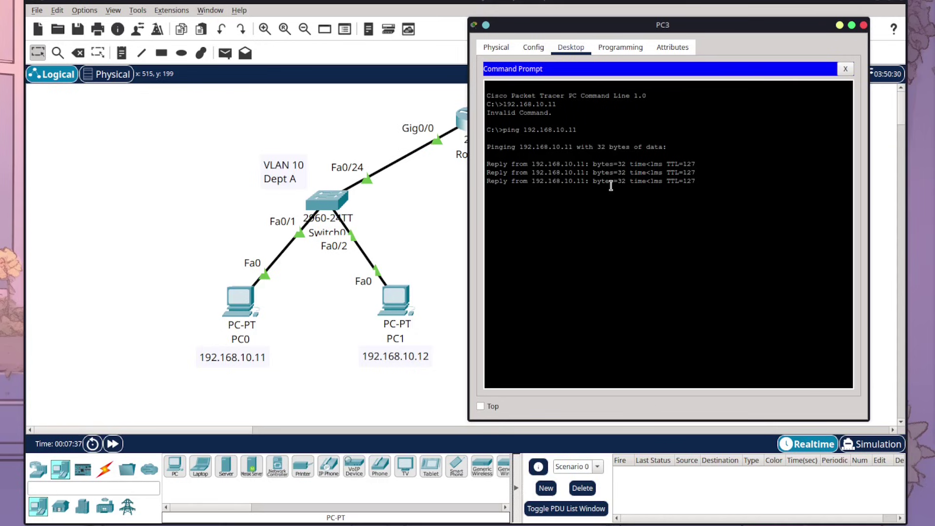
Ping PC1 at 192.168.10.12 from PC3 (3 of 4 replies), then close PC3's window.
{"action": "key", "text": "Up"}
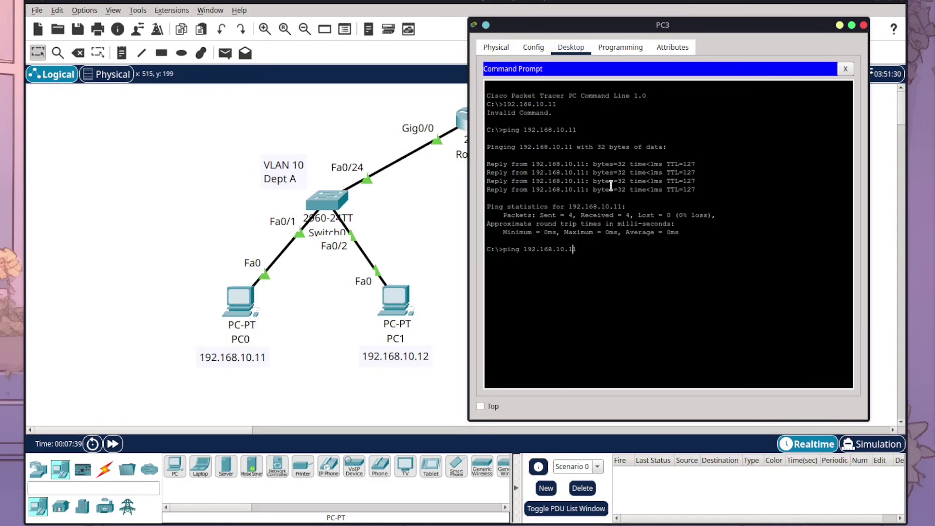
{"action": "key", "text": "BackSpace"}
{"action": "type", "text": "2"}
{"action": "key", "text": "Return"}
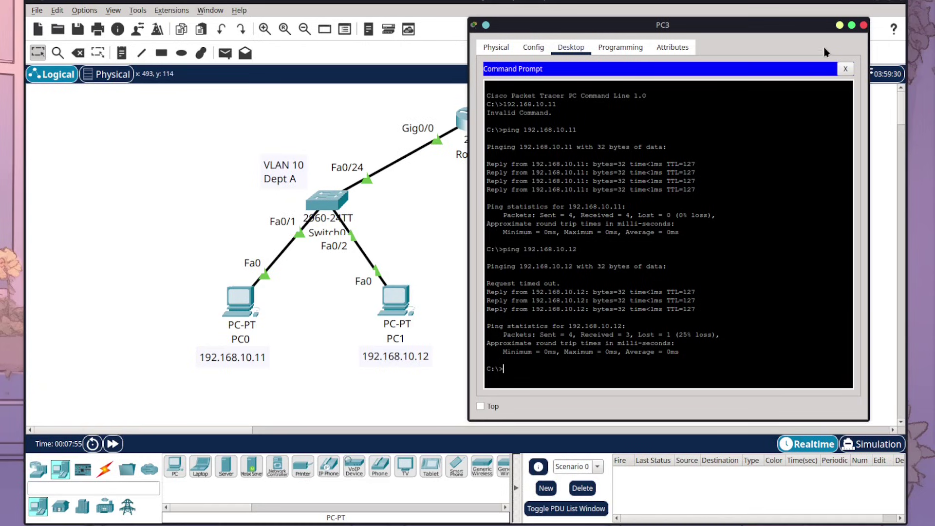
{"action": "left_click", "coordinate": [864, 25]}
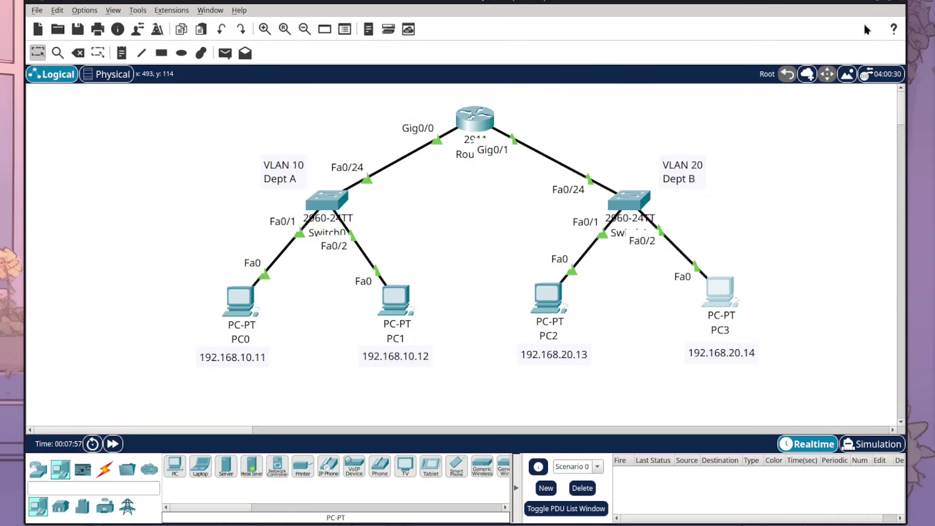